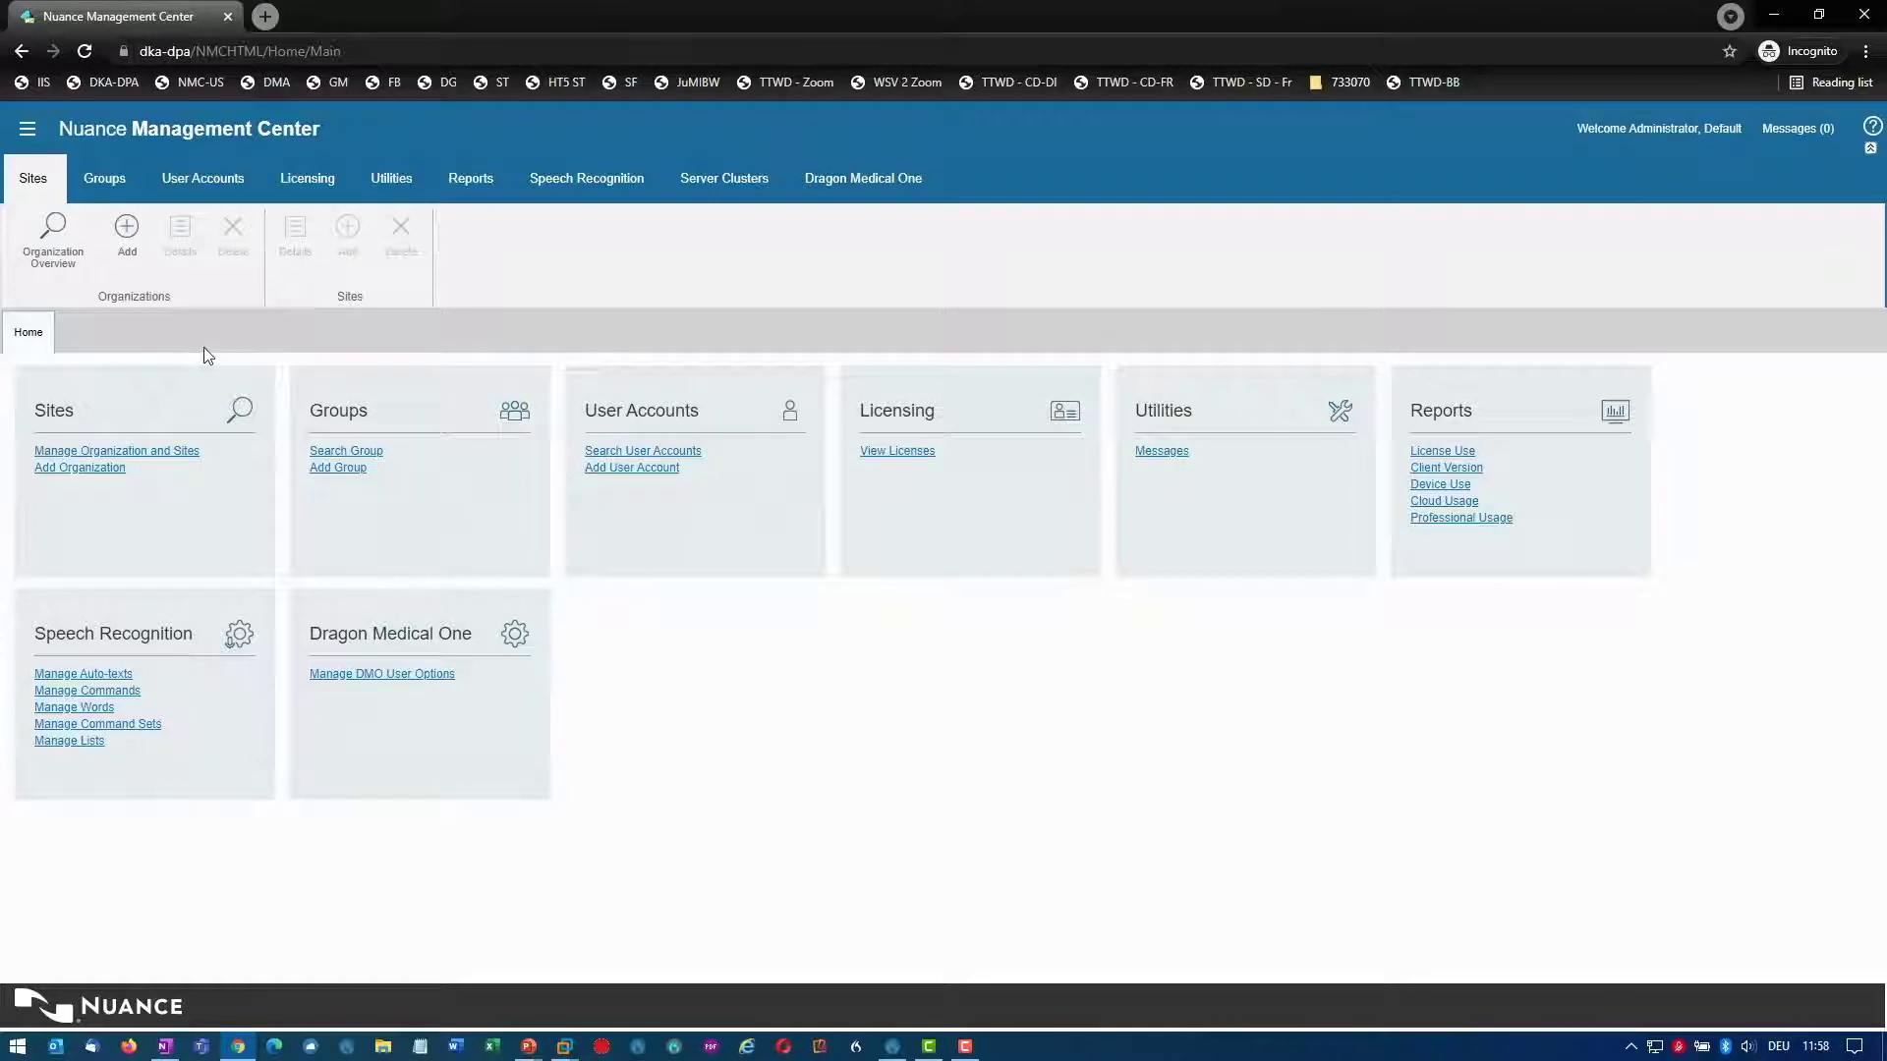
Step: Open the organization and sites overview and view the accounts in the Dragon Medical, Dragon Users and NMC Administration groups
click(70, 454)
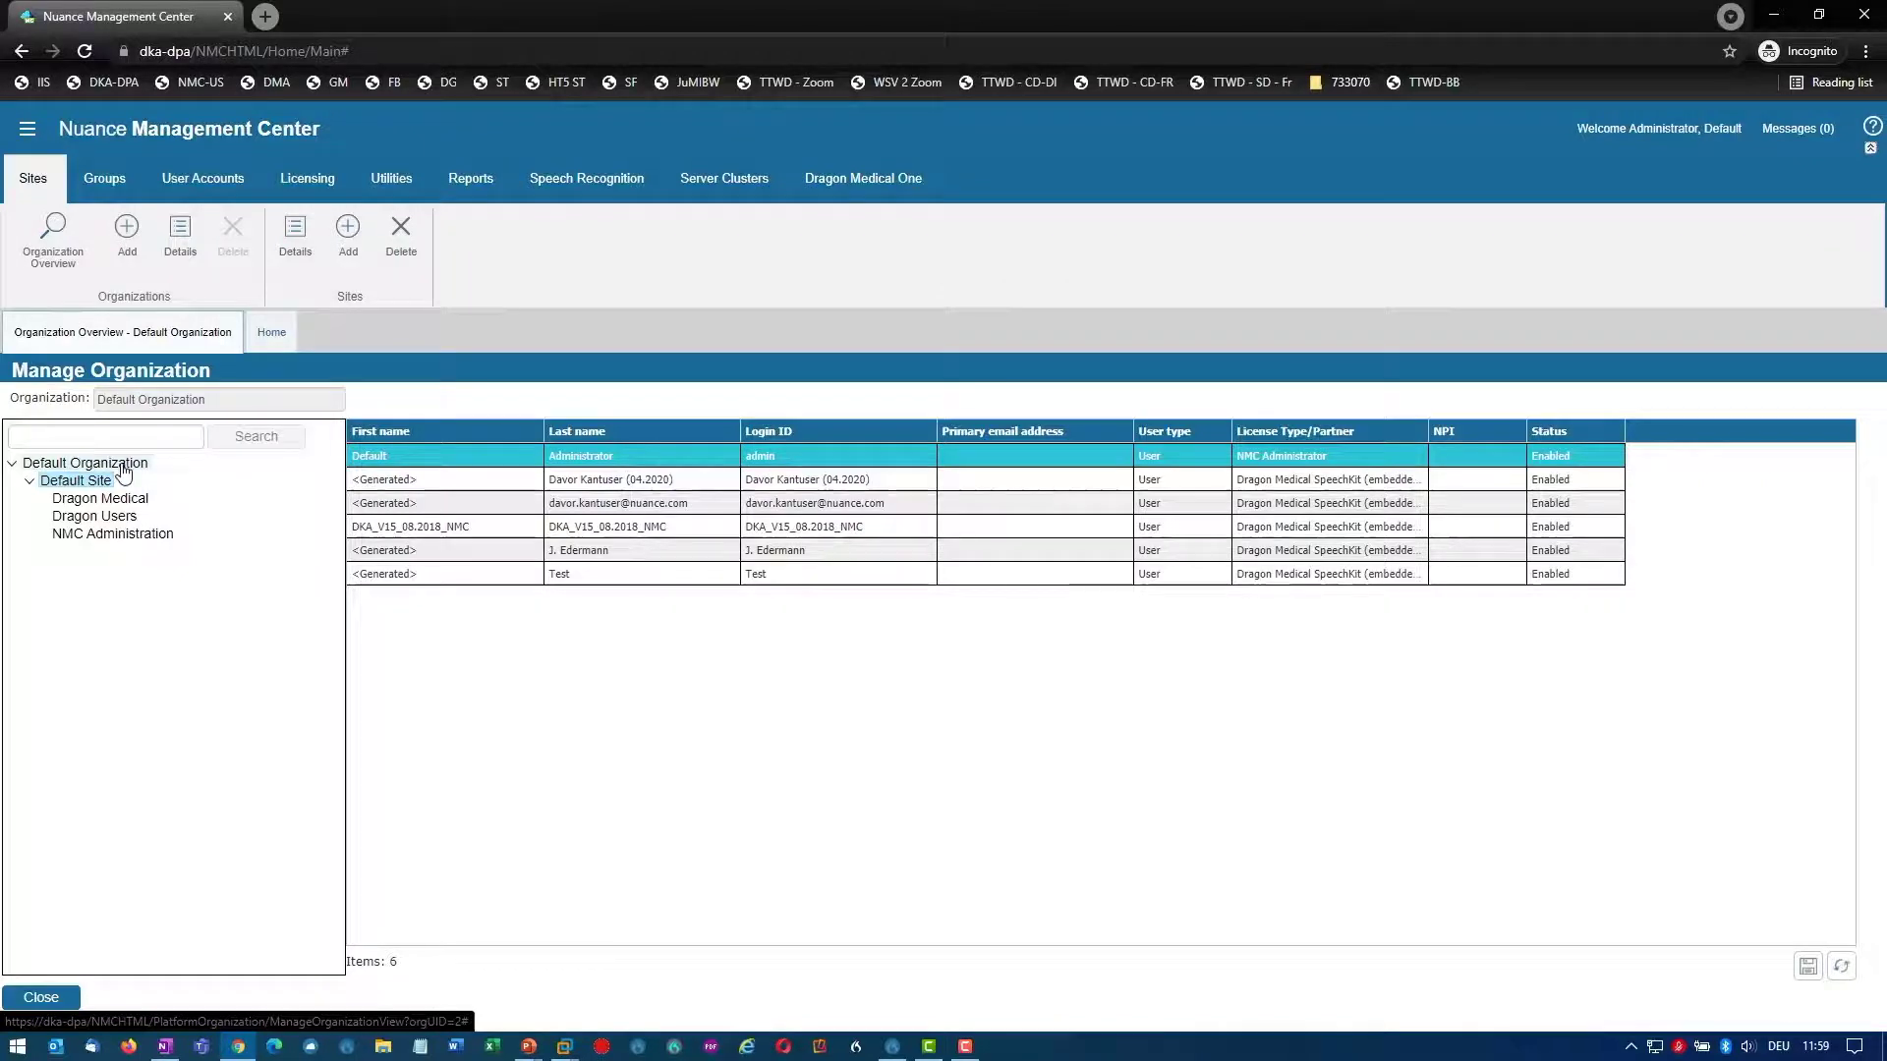
click(86, 501)
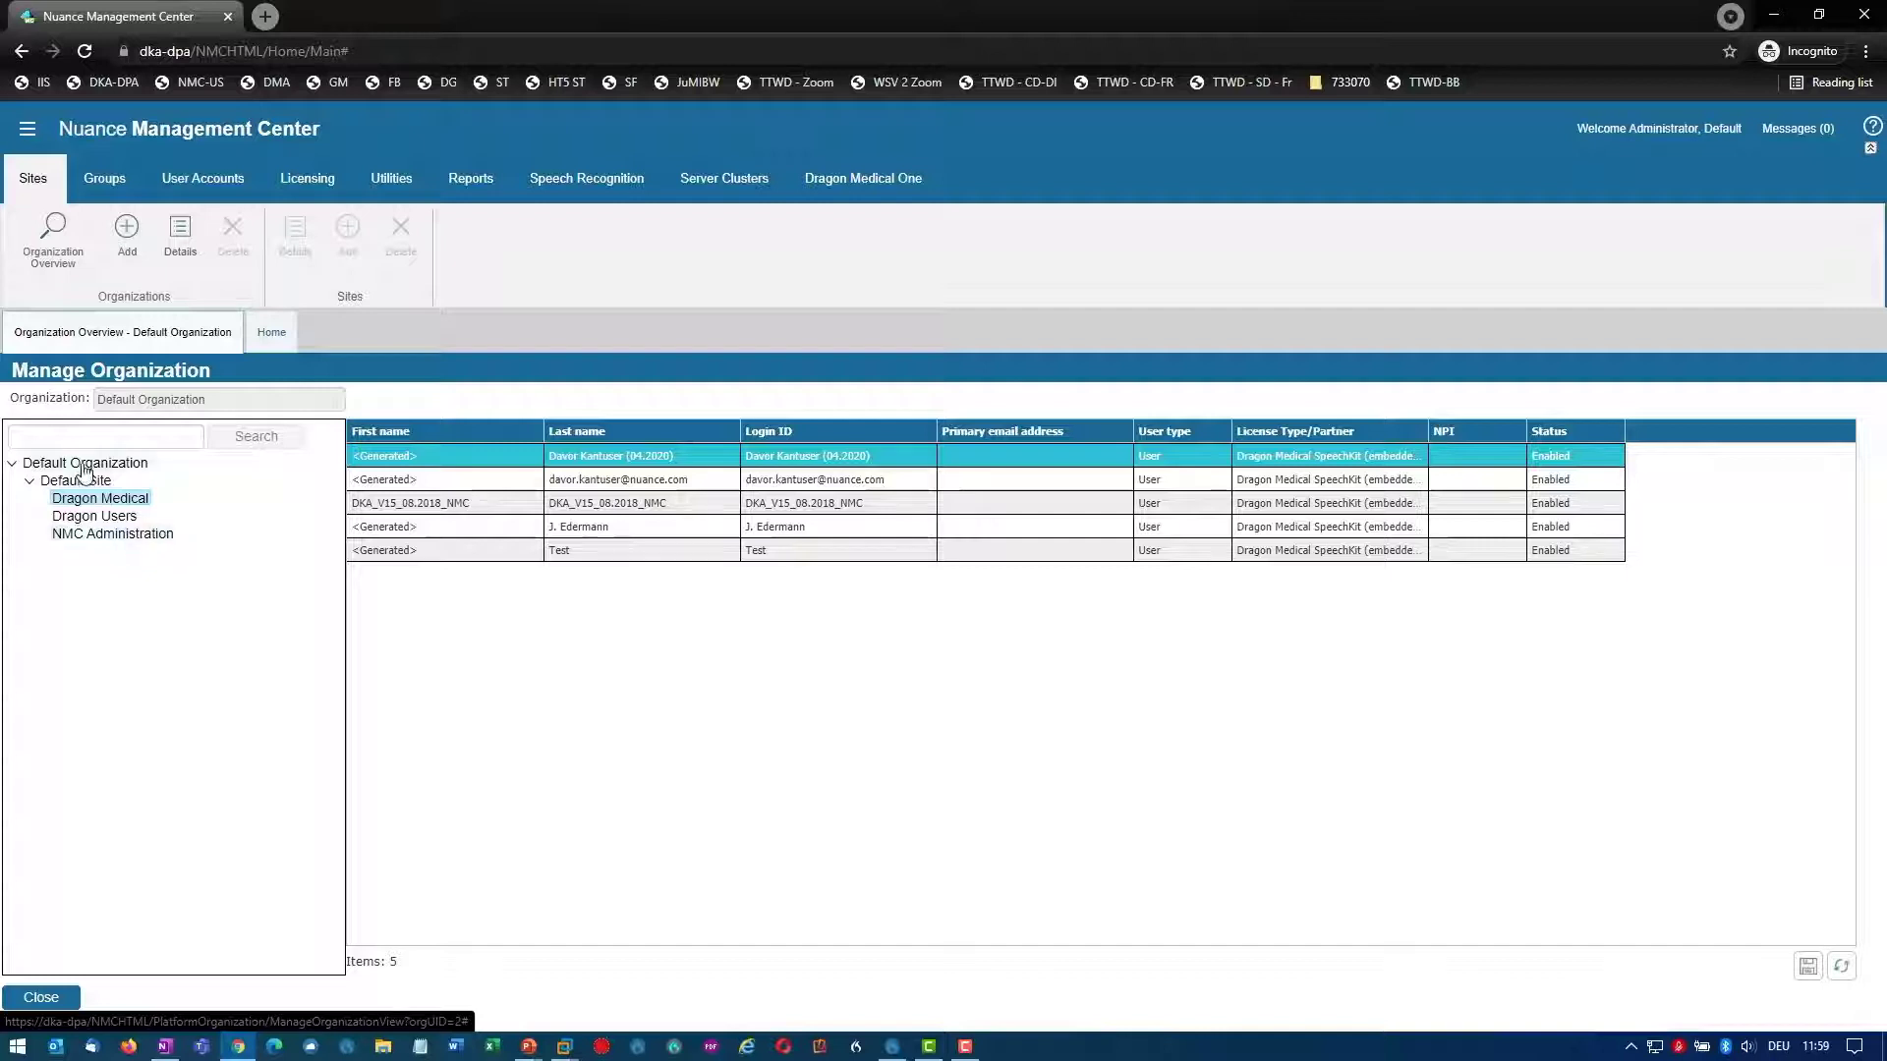
click(94, 518)
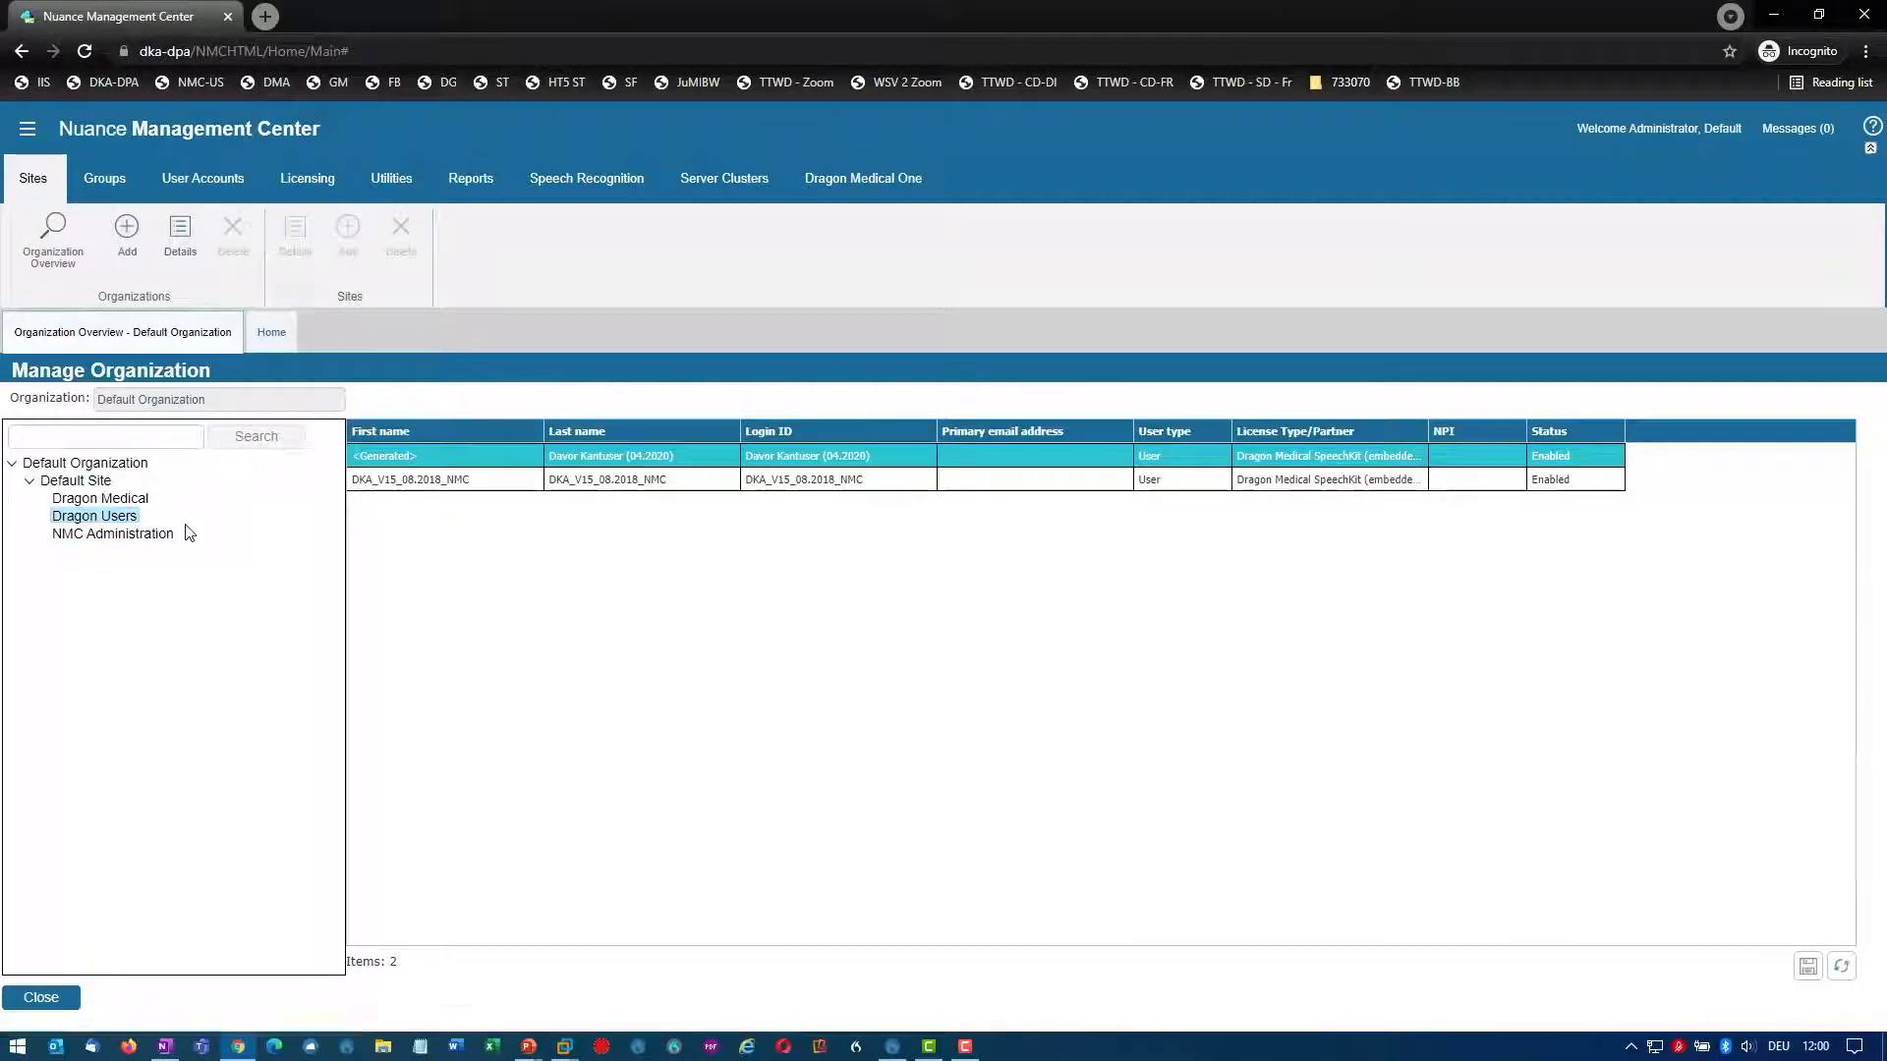
click(91, 539)
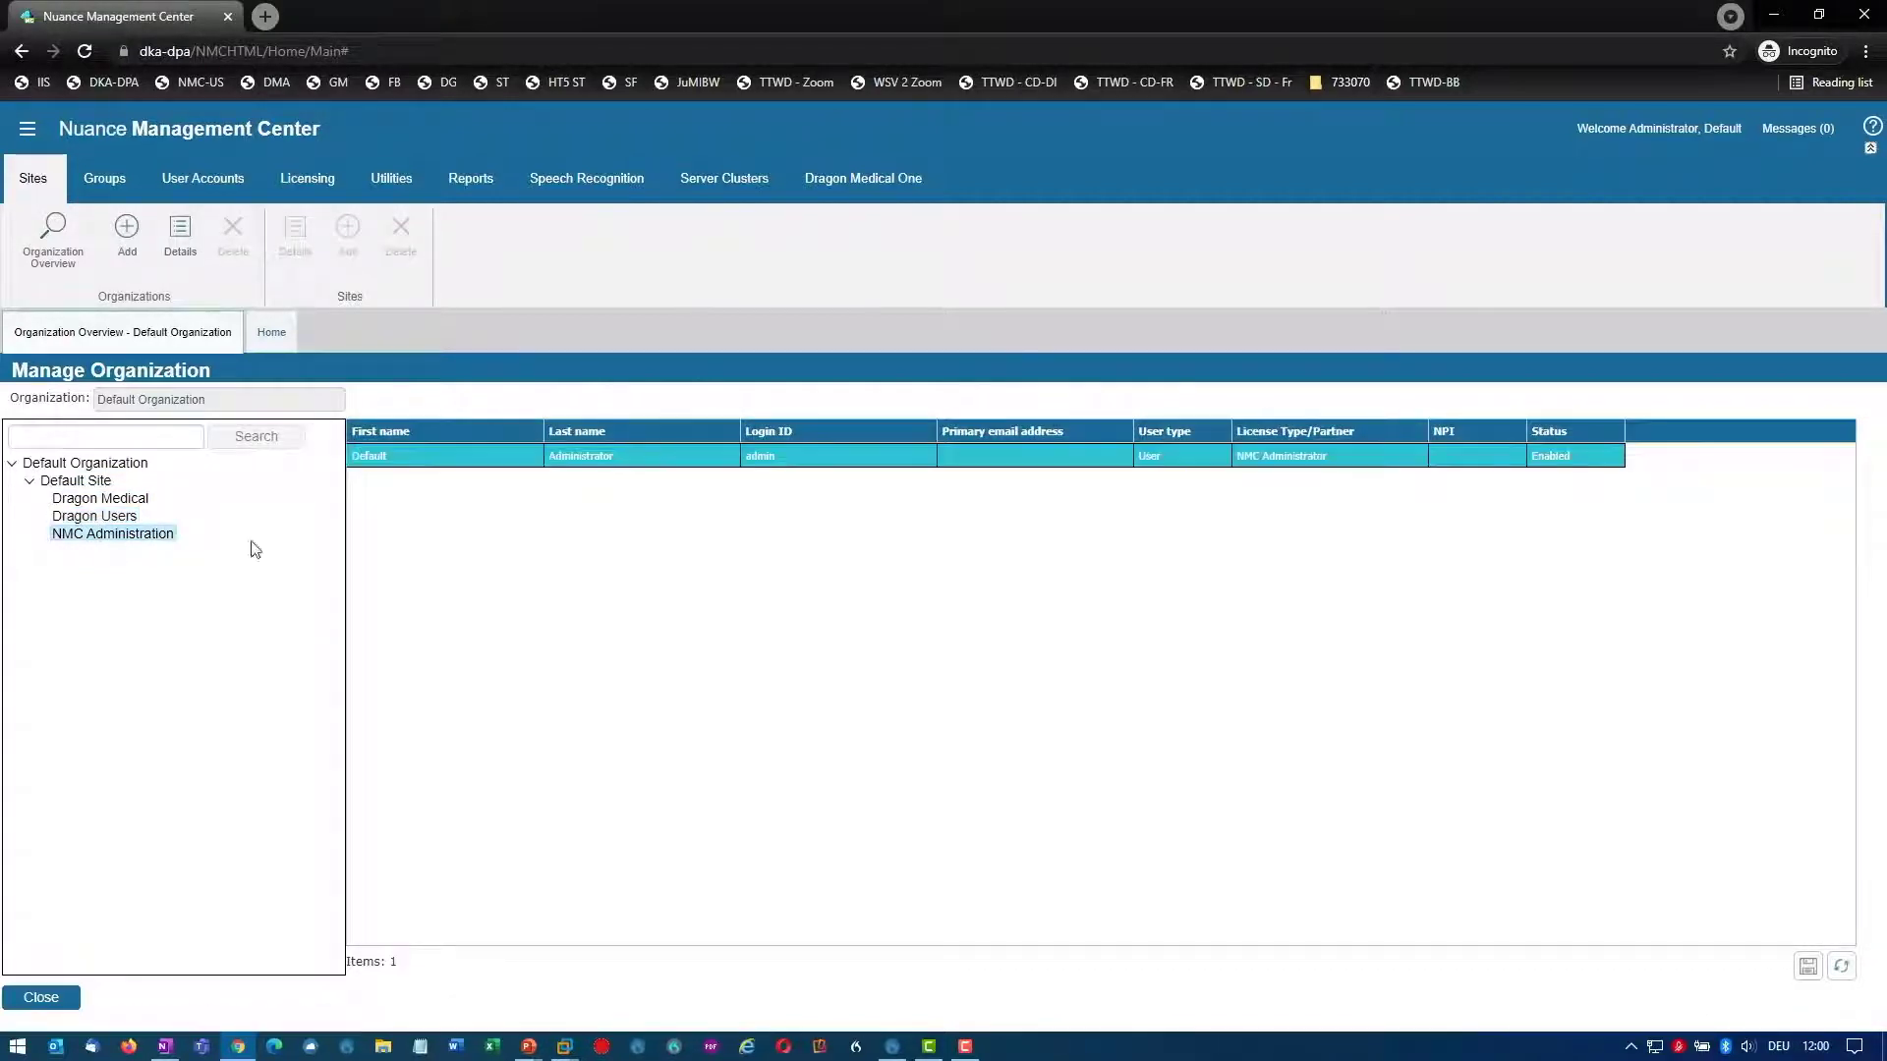
Step: View the group memberships of the first user account in the Dragon Medical group, closing its details without saving
click(111, 500)
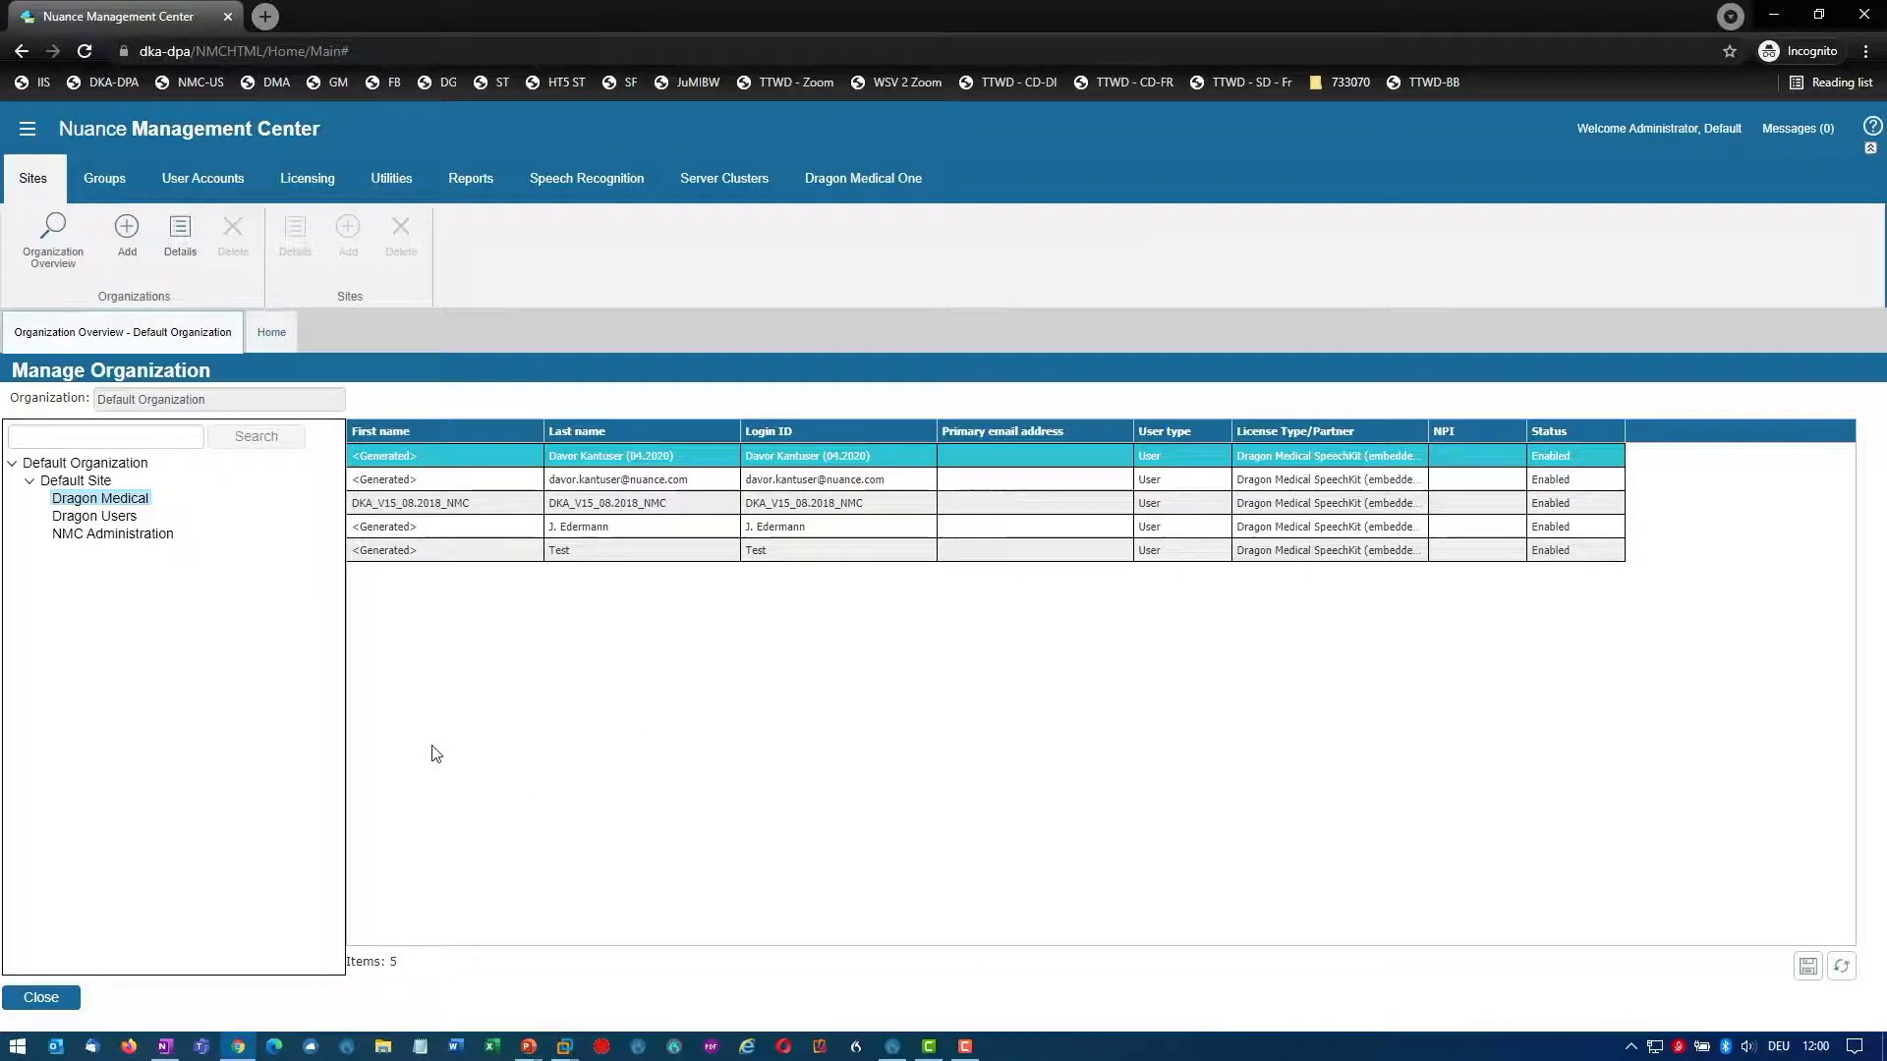
right_click(437, 451)
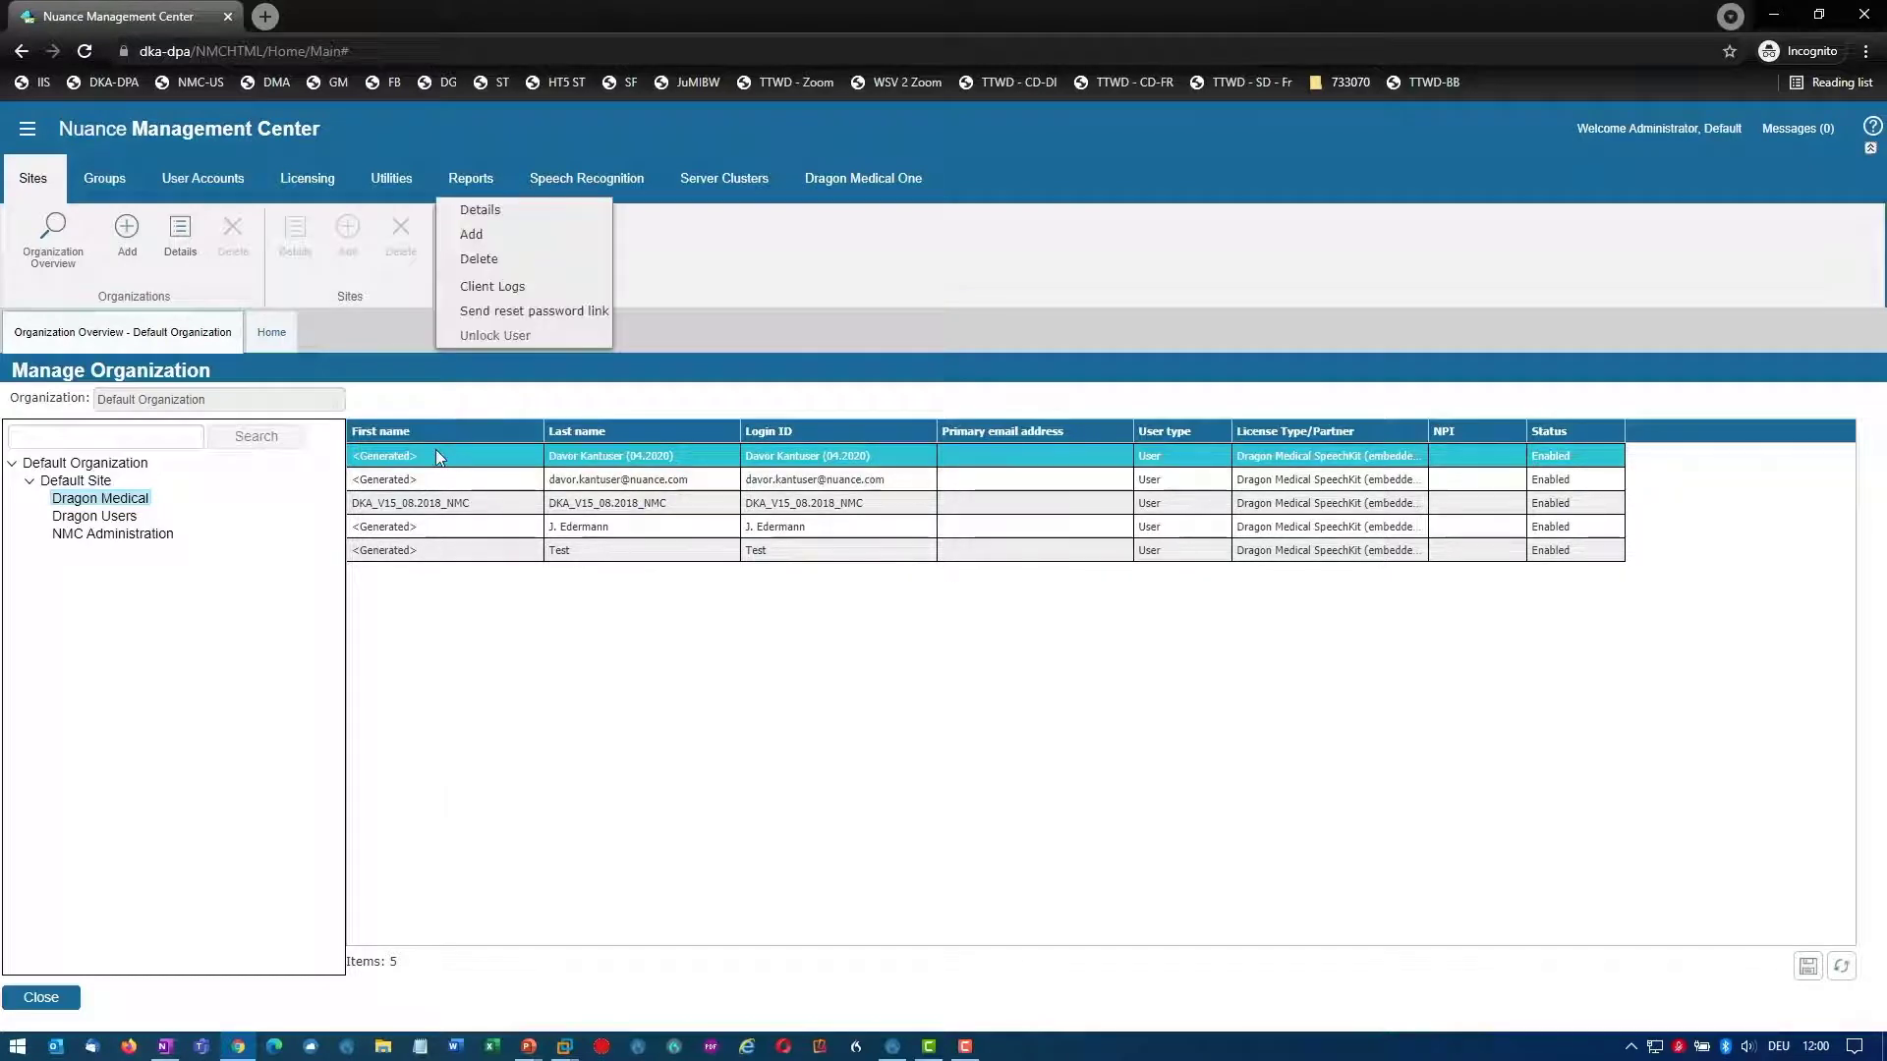
click(483, 212)
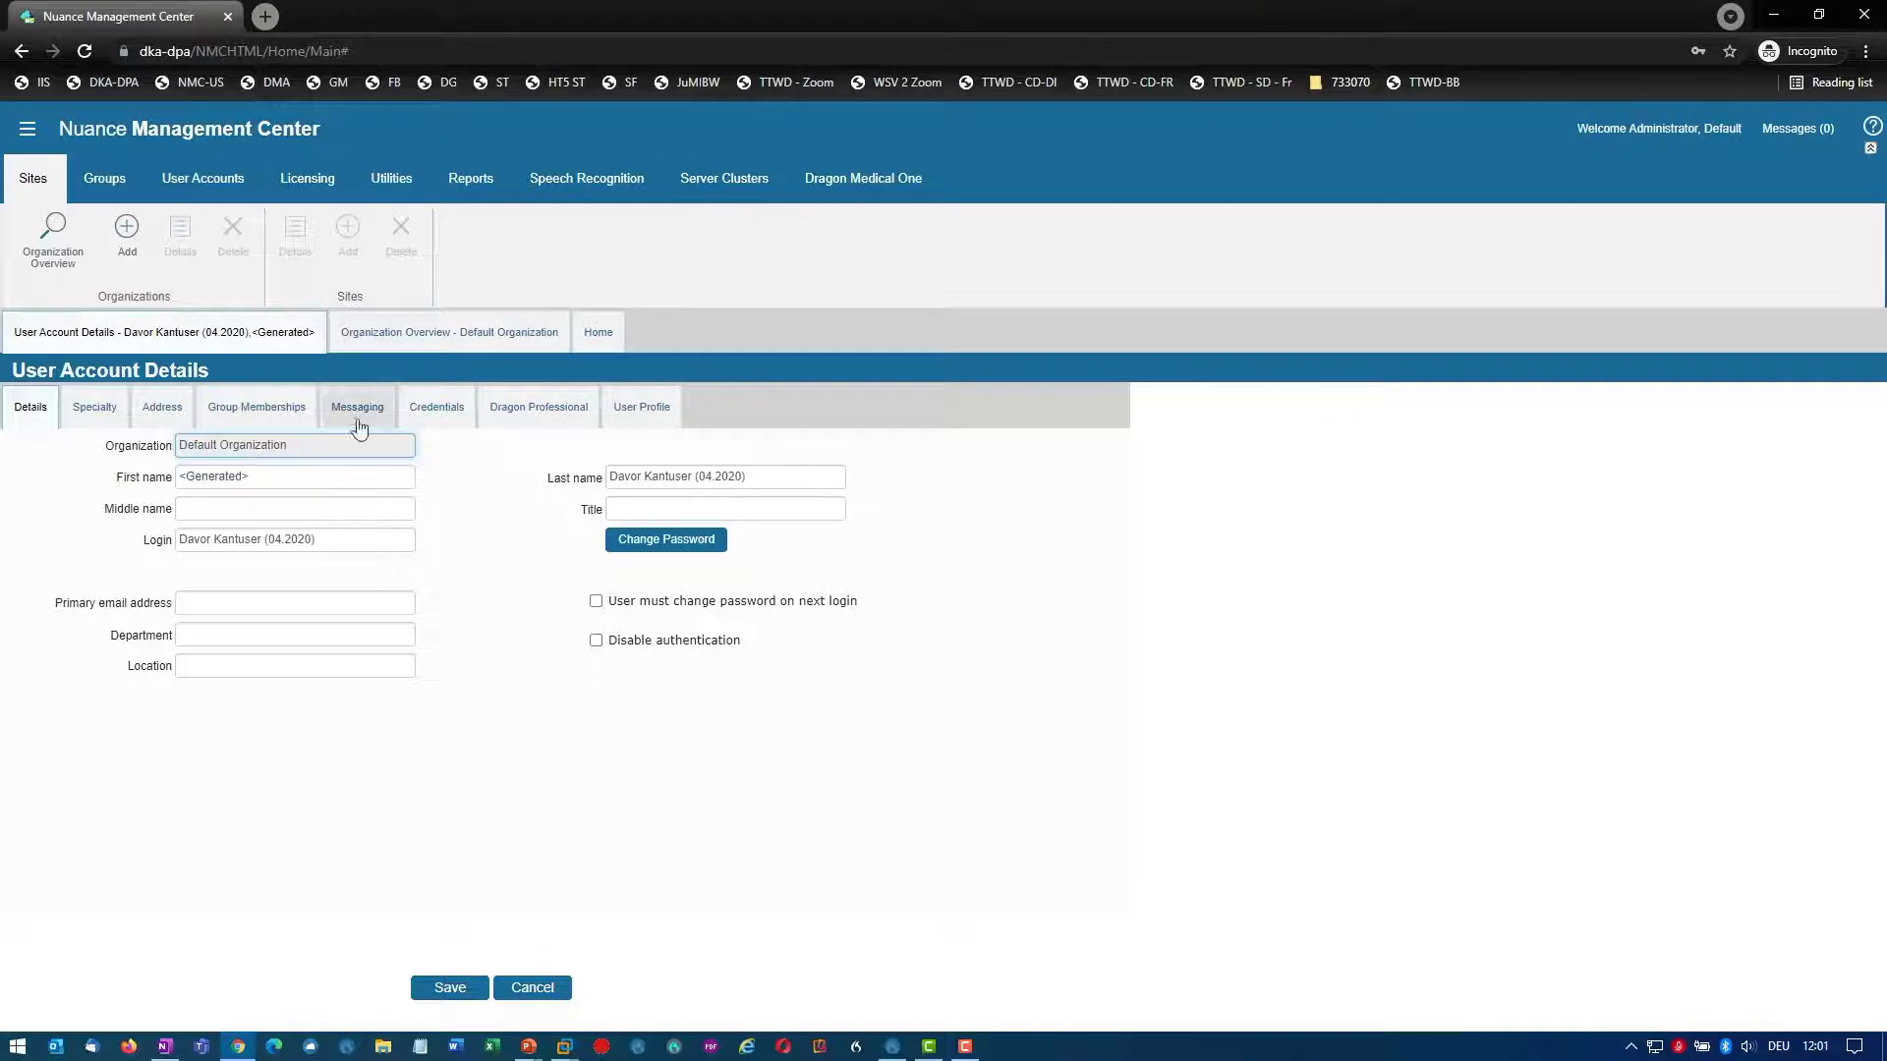
click(280, 408)
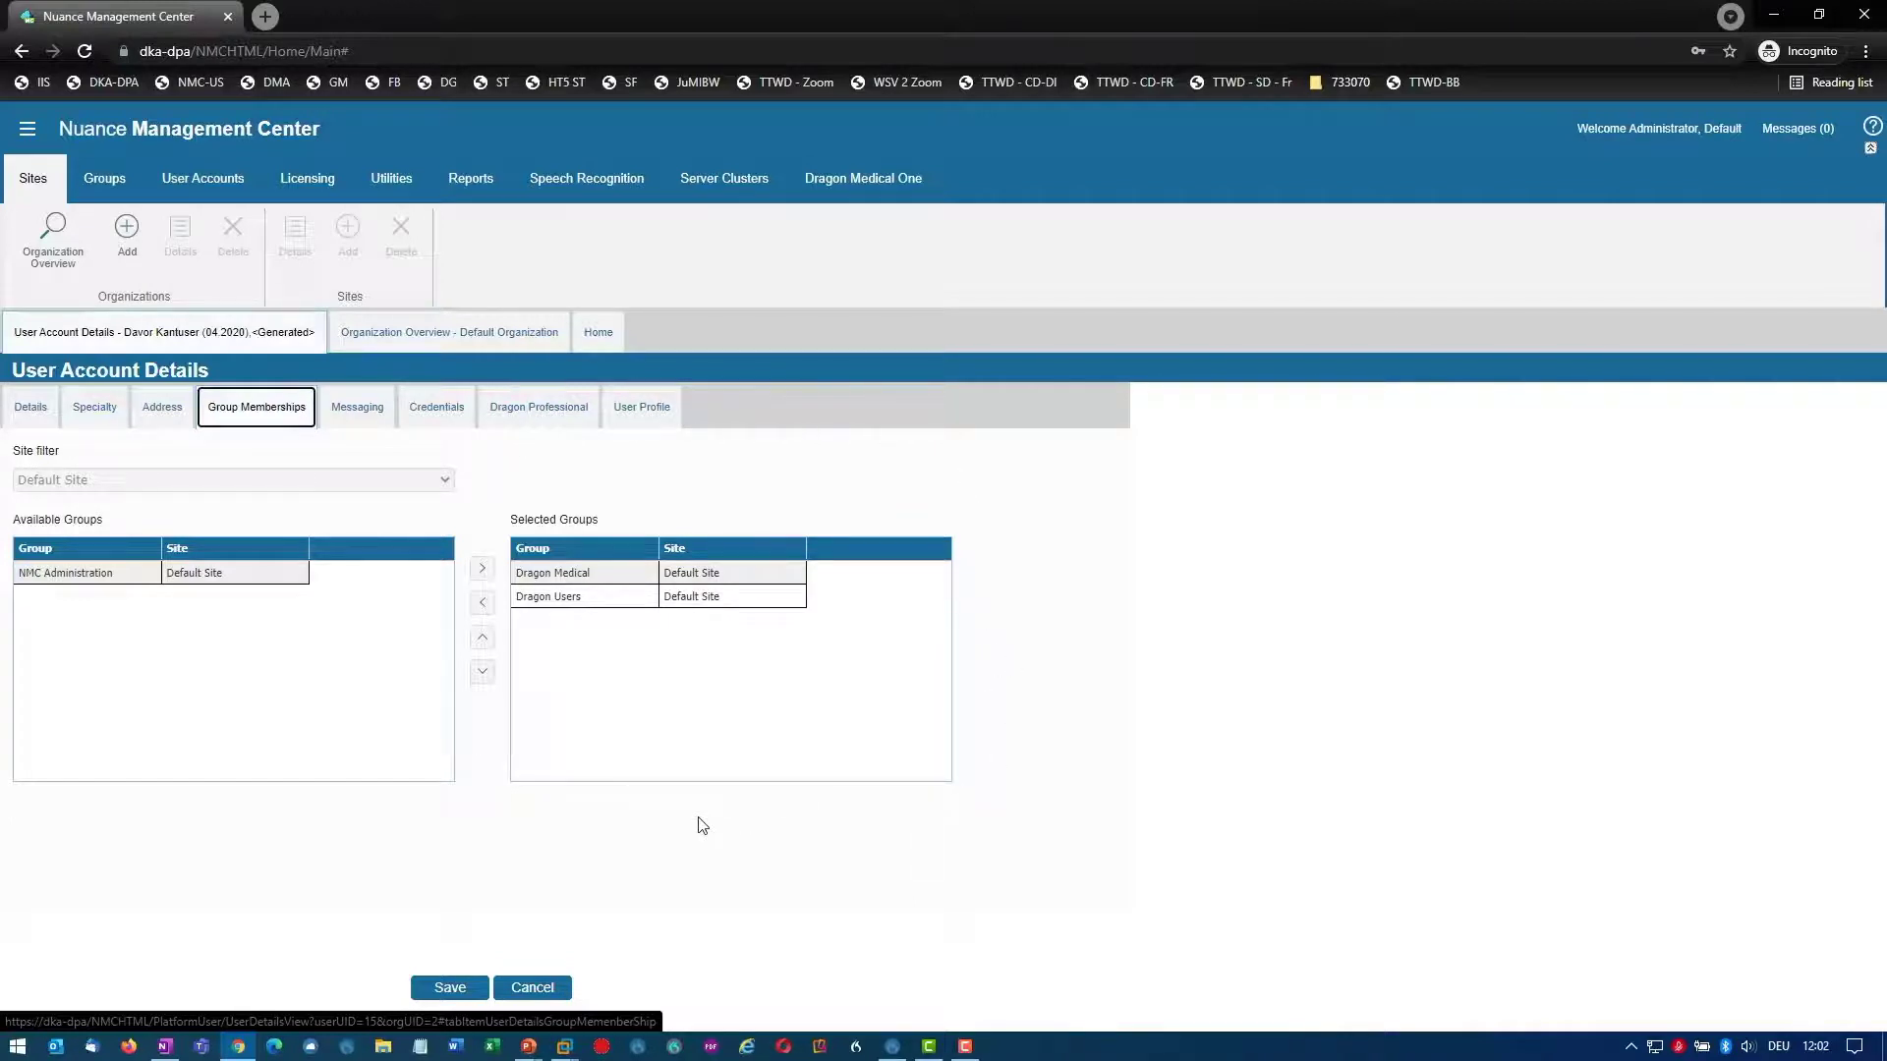
click(531, 988)
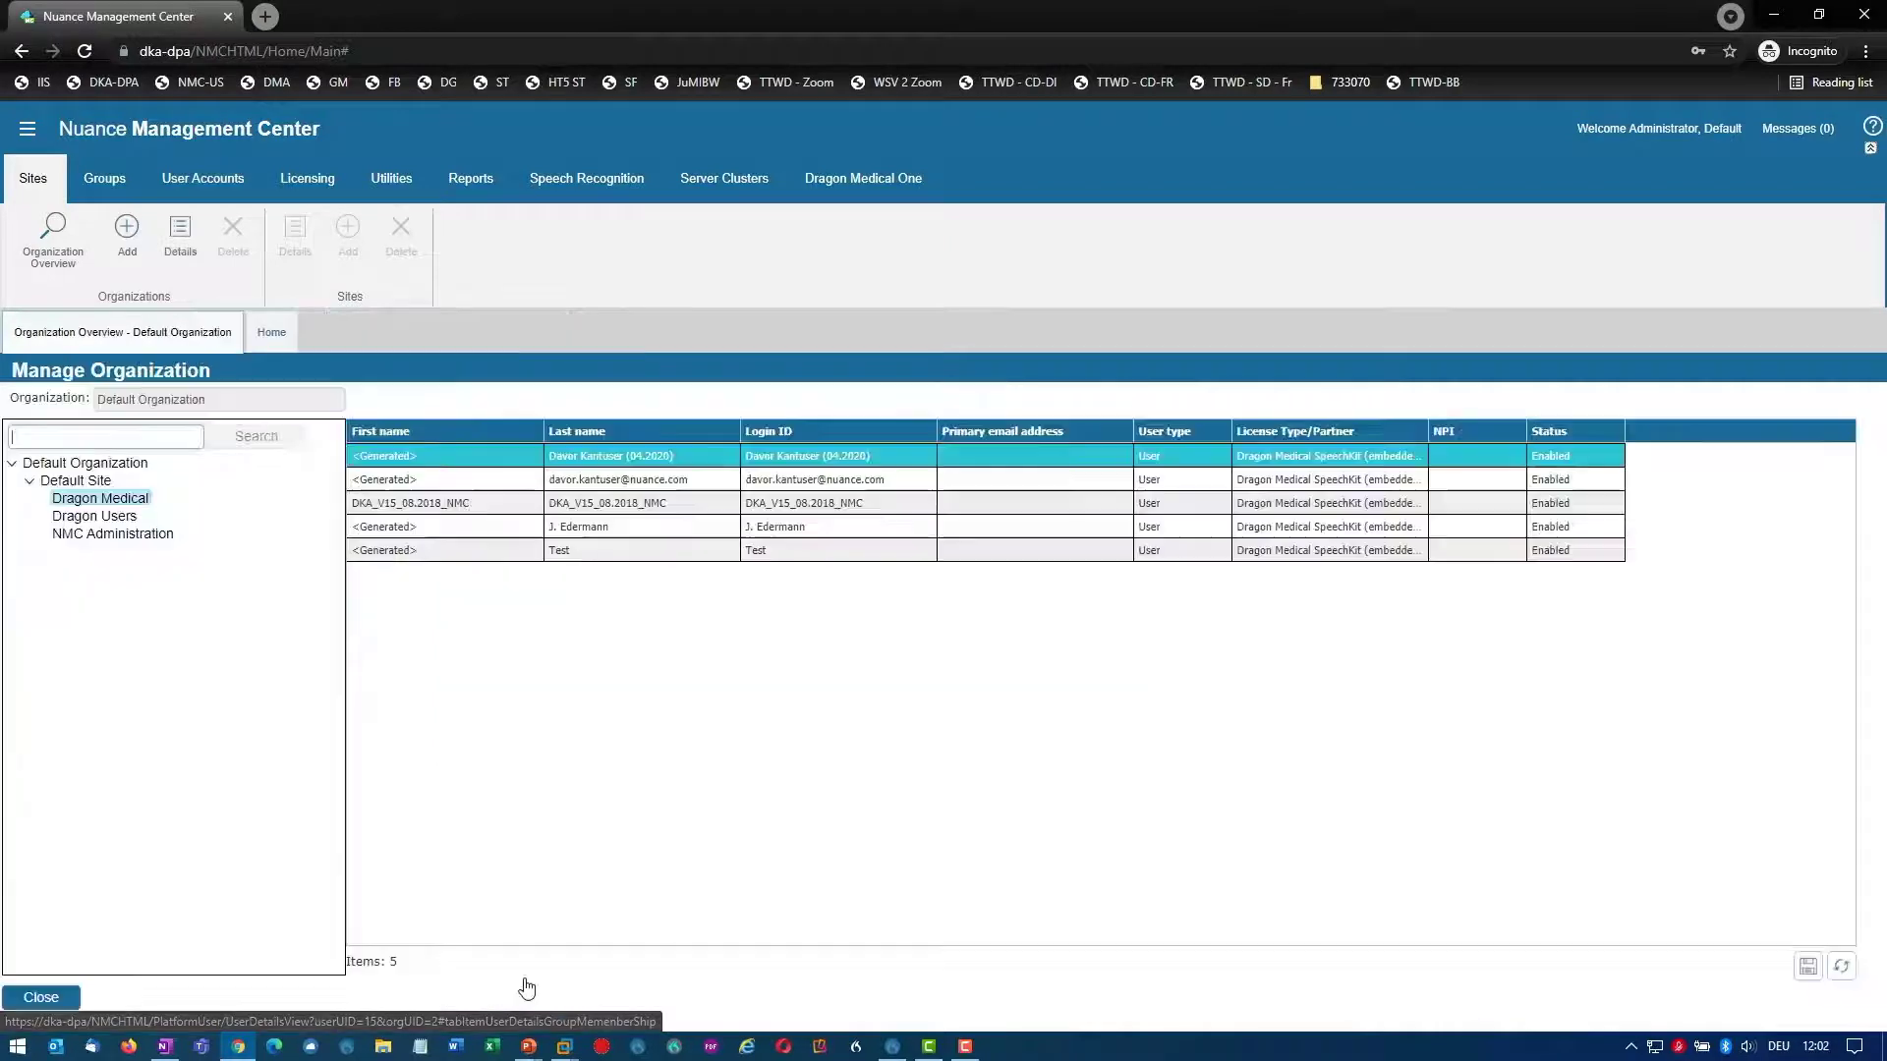
Step: Examine the account's Dragon Medical Server user profile settings, toggling the speech recognition profile reset option on and off
click(79, 1009)
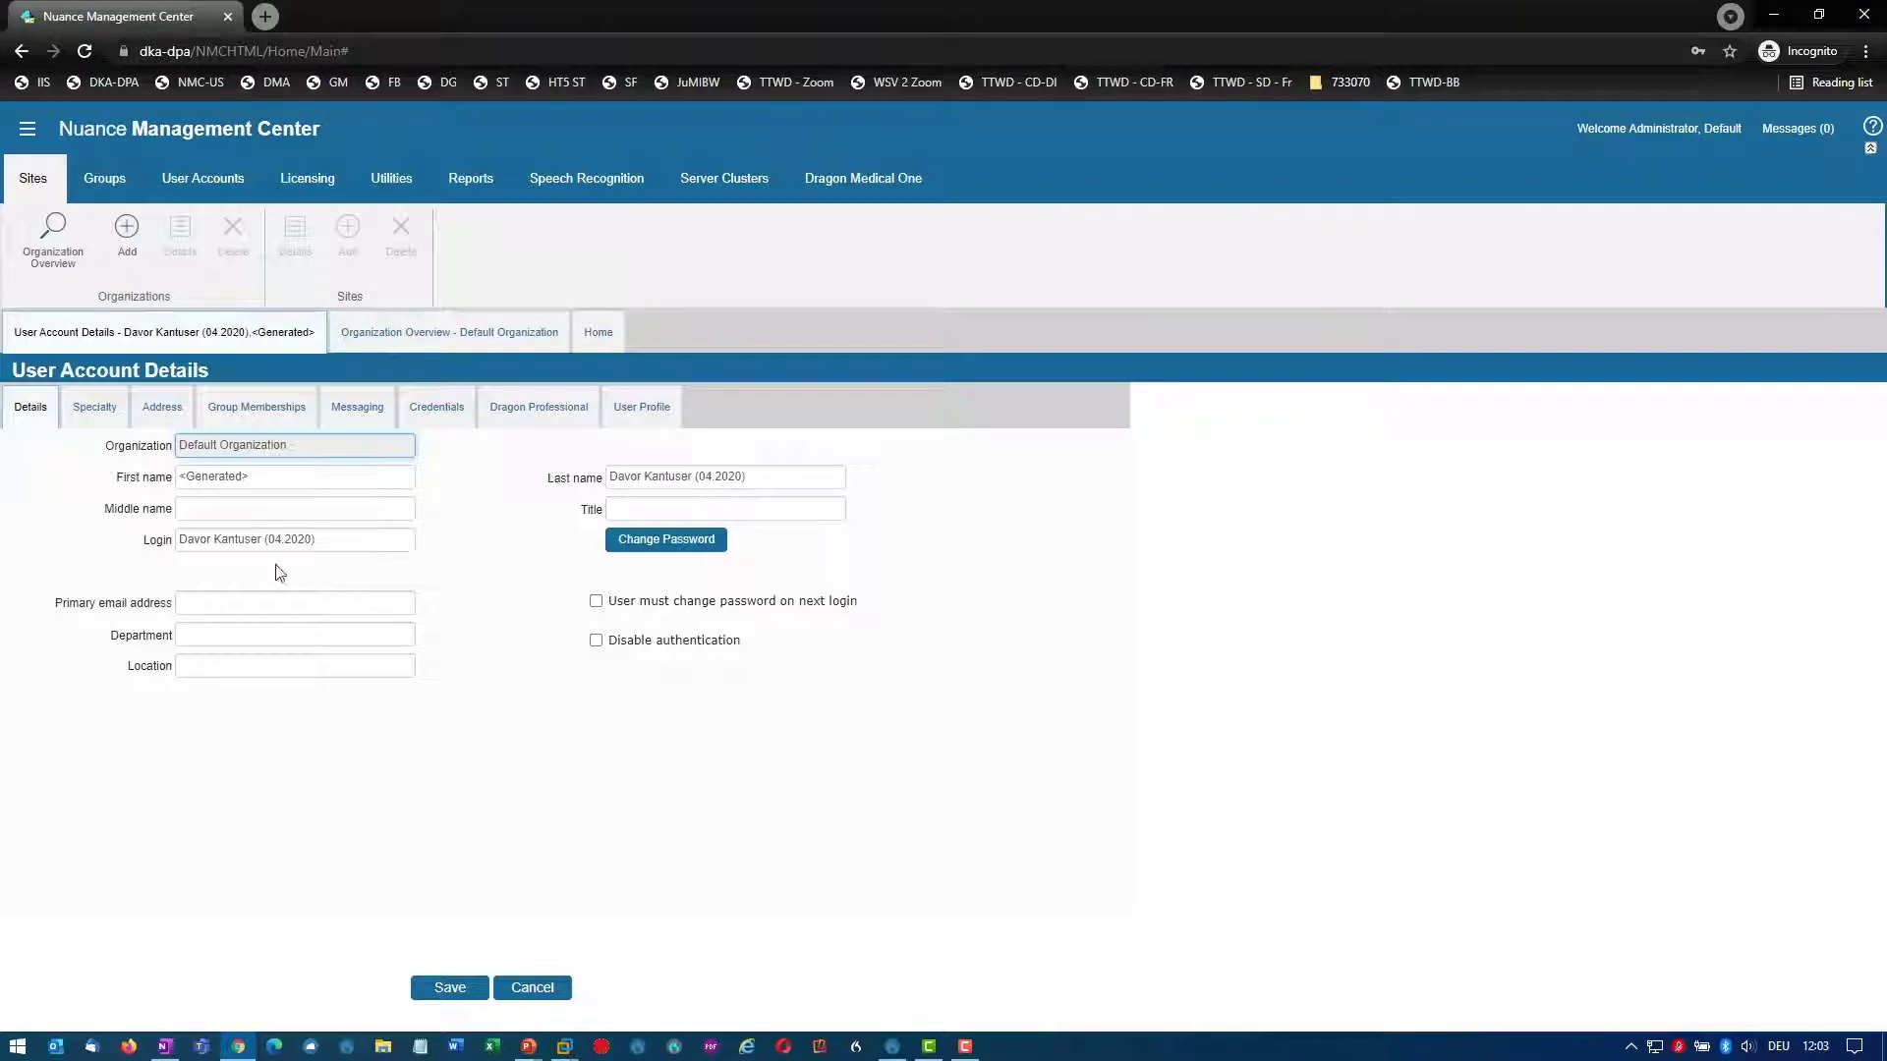
click(644, 409)
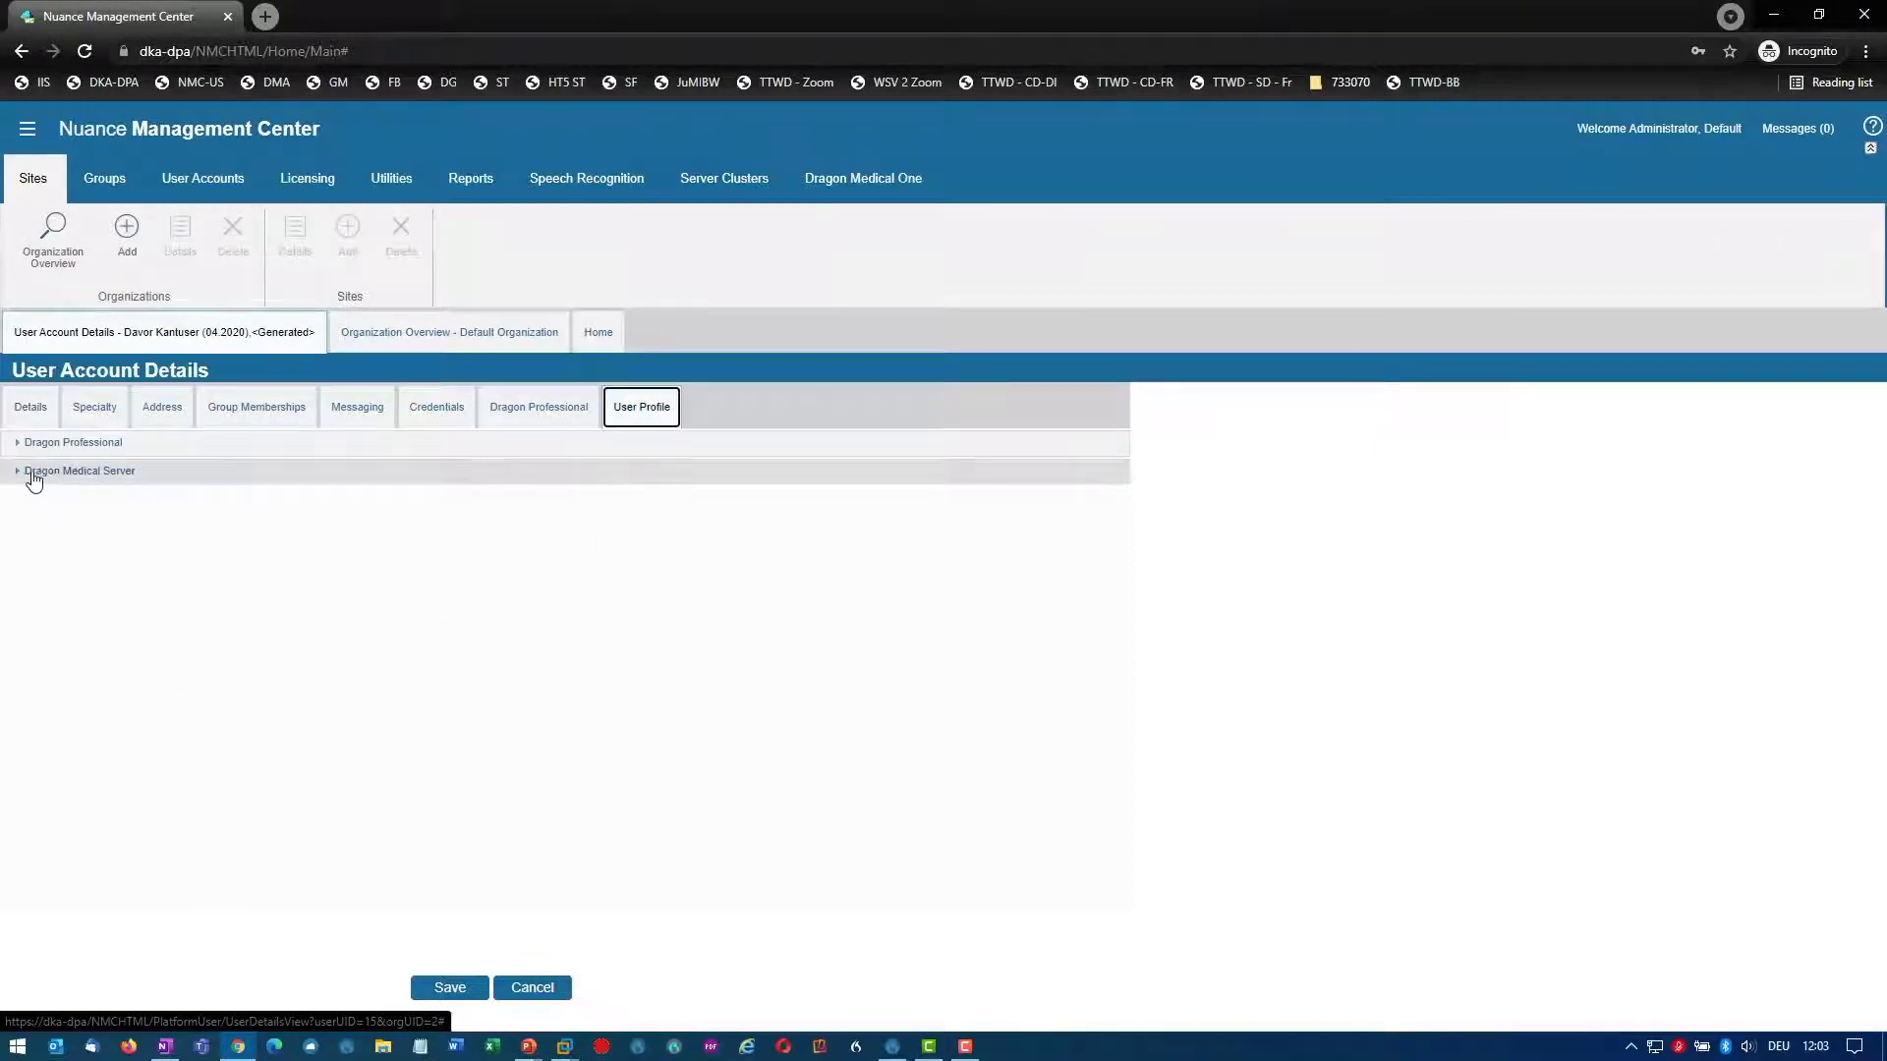
click(34, 477)
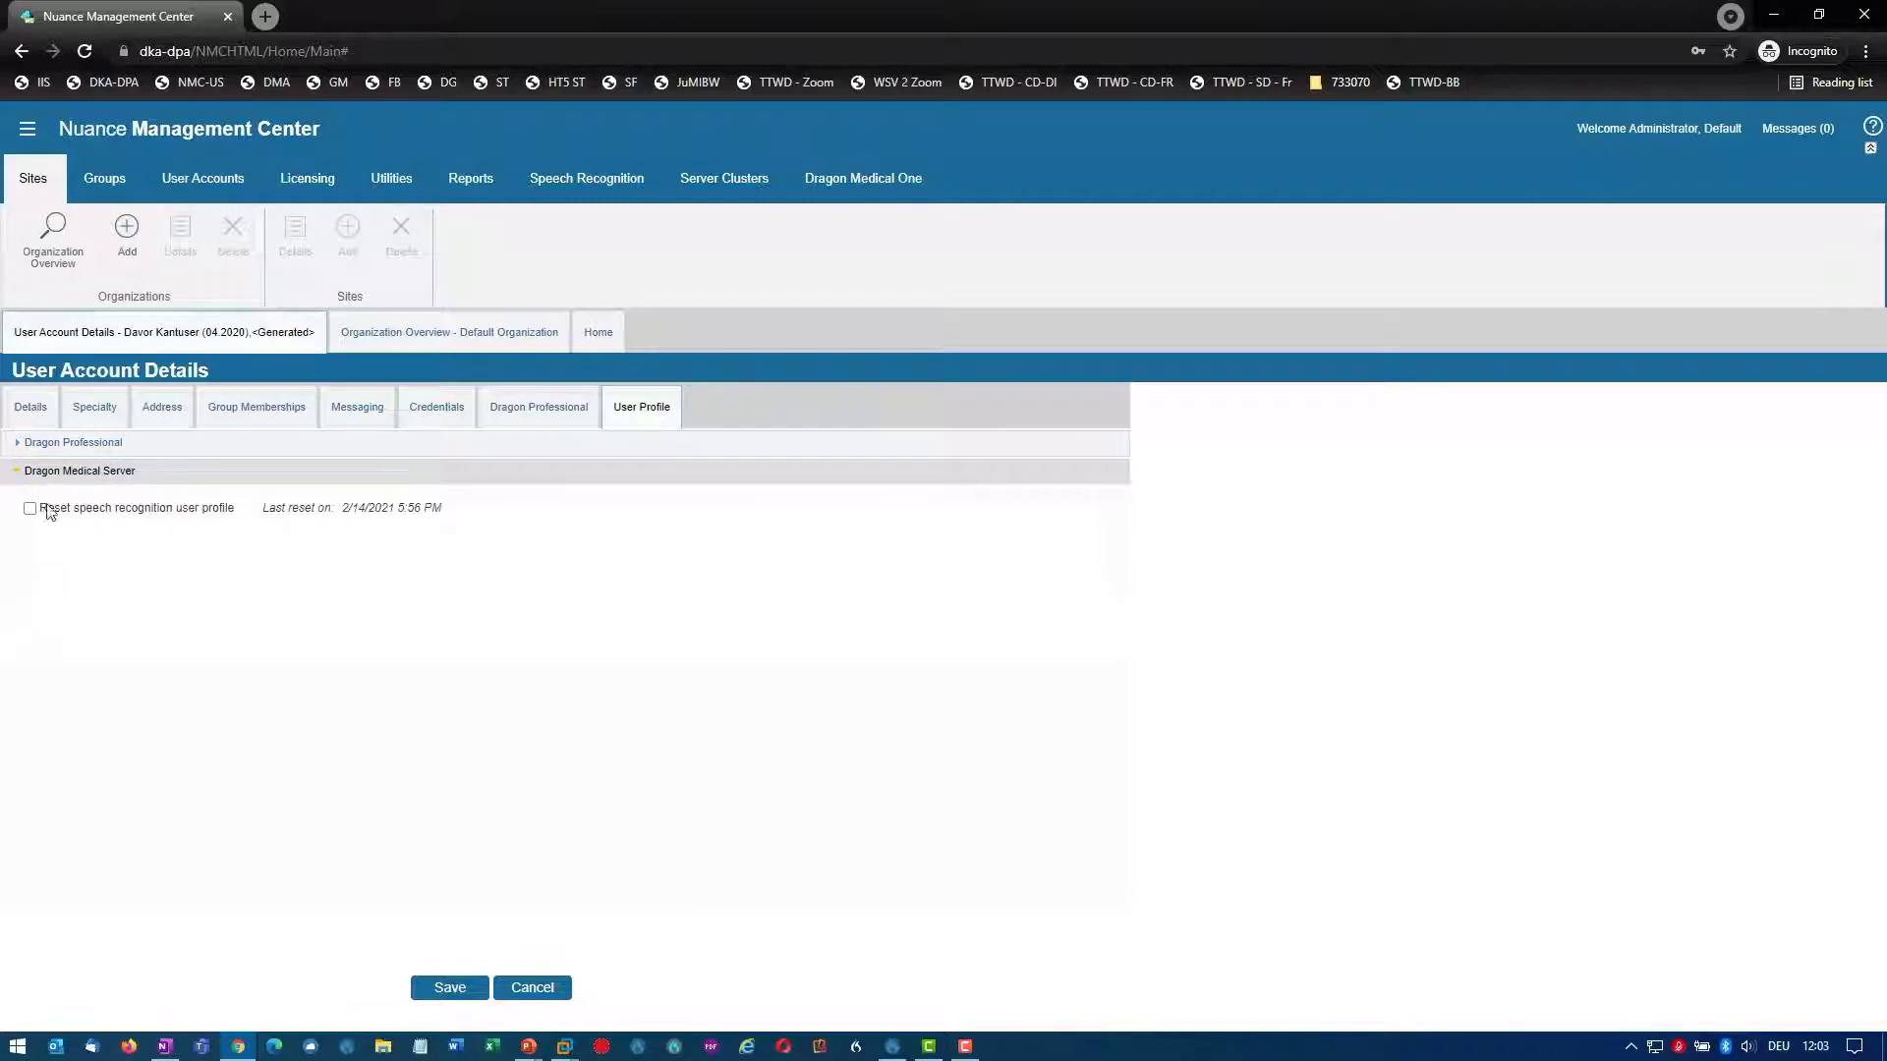
click(30, 510)
click(31, 510)
click(21, 471)
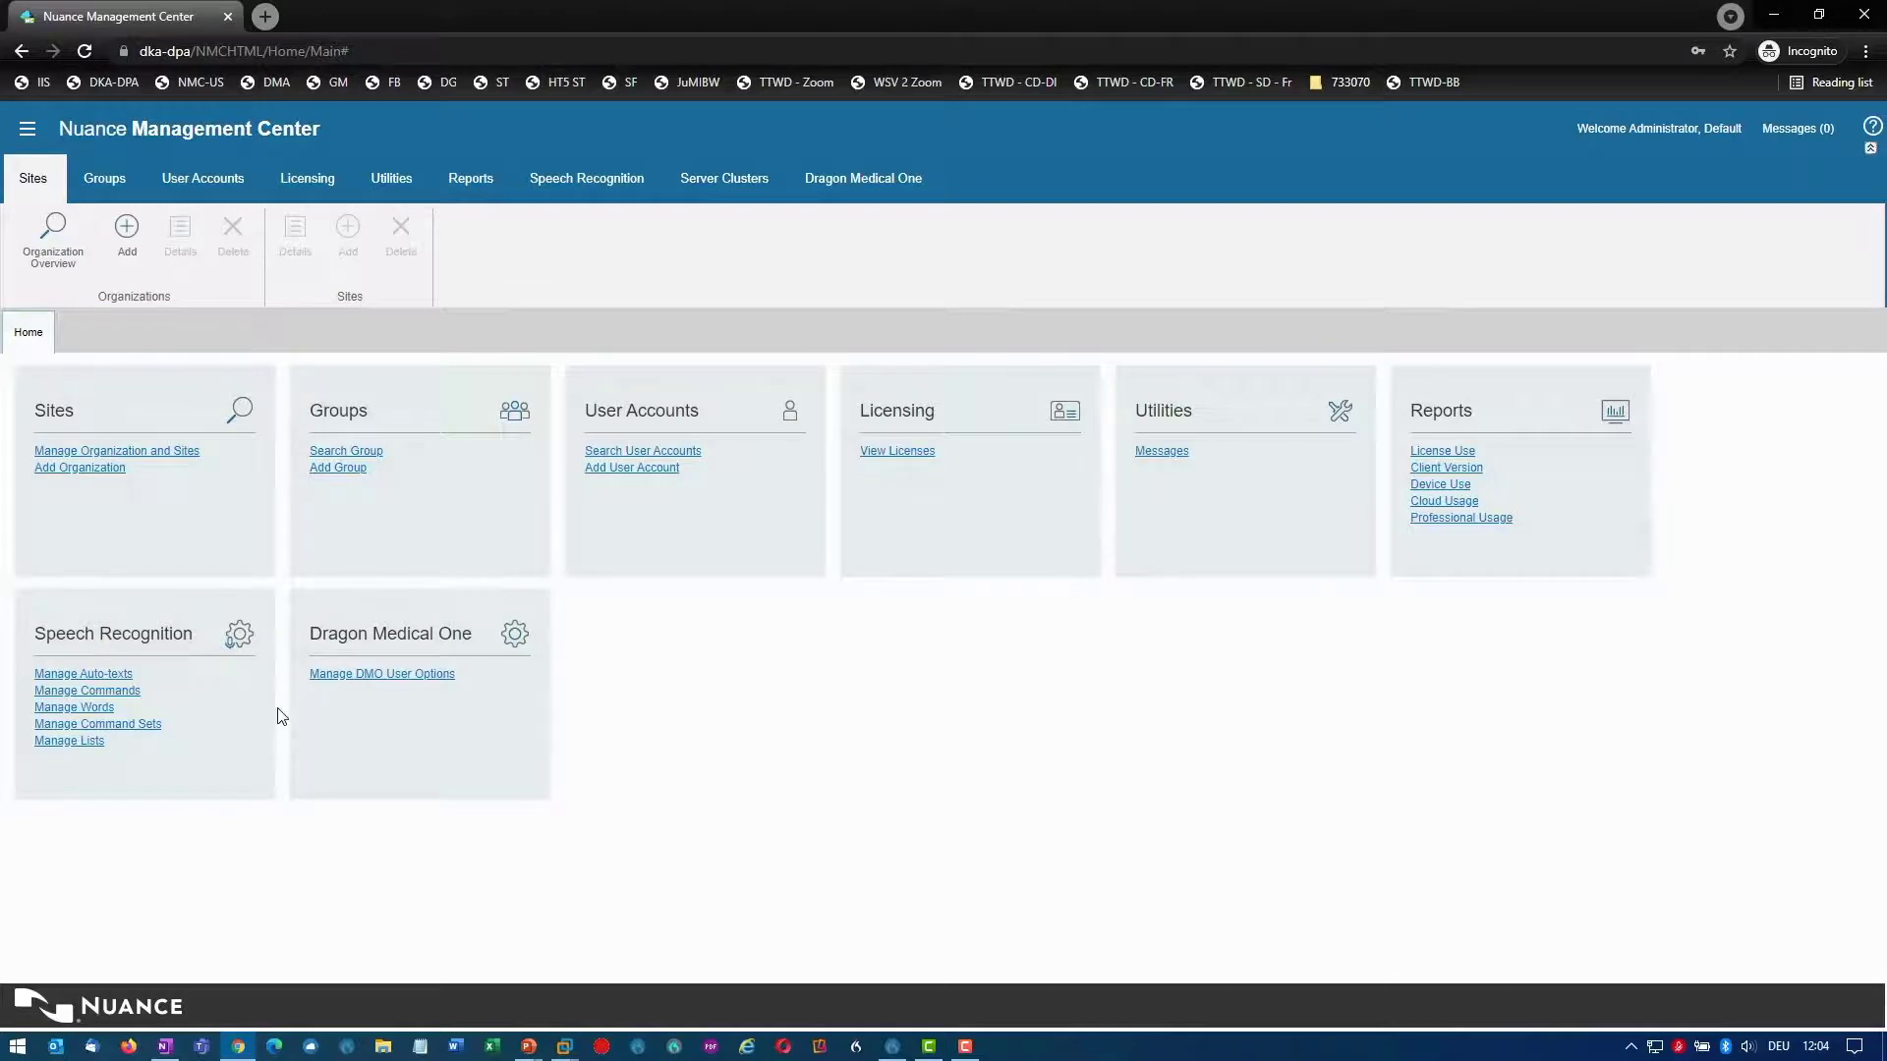
Step: Search licenses of all types and list the user accounts holding Nuance Speech On Demand's Dragon Medical SpeechKit (embedded) license
click(897, 452)
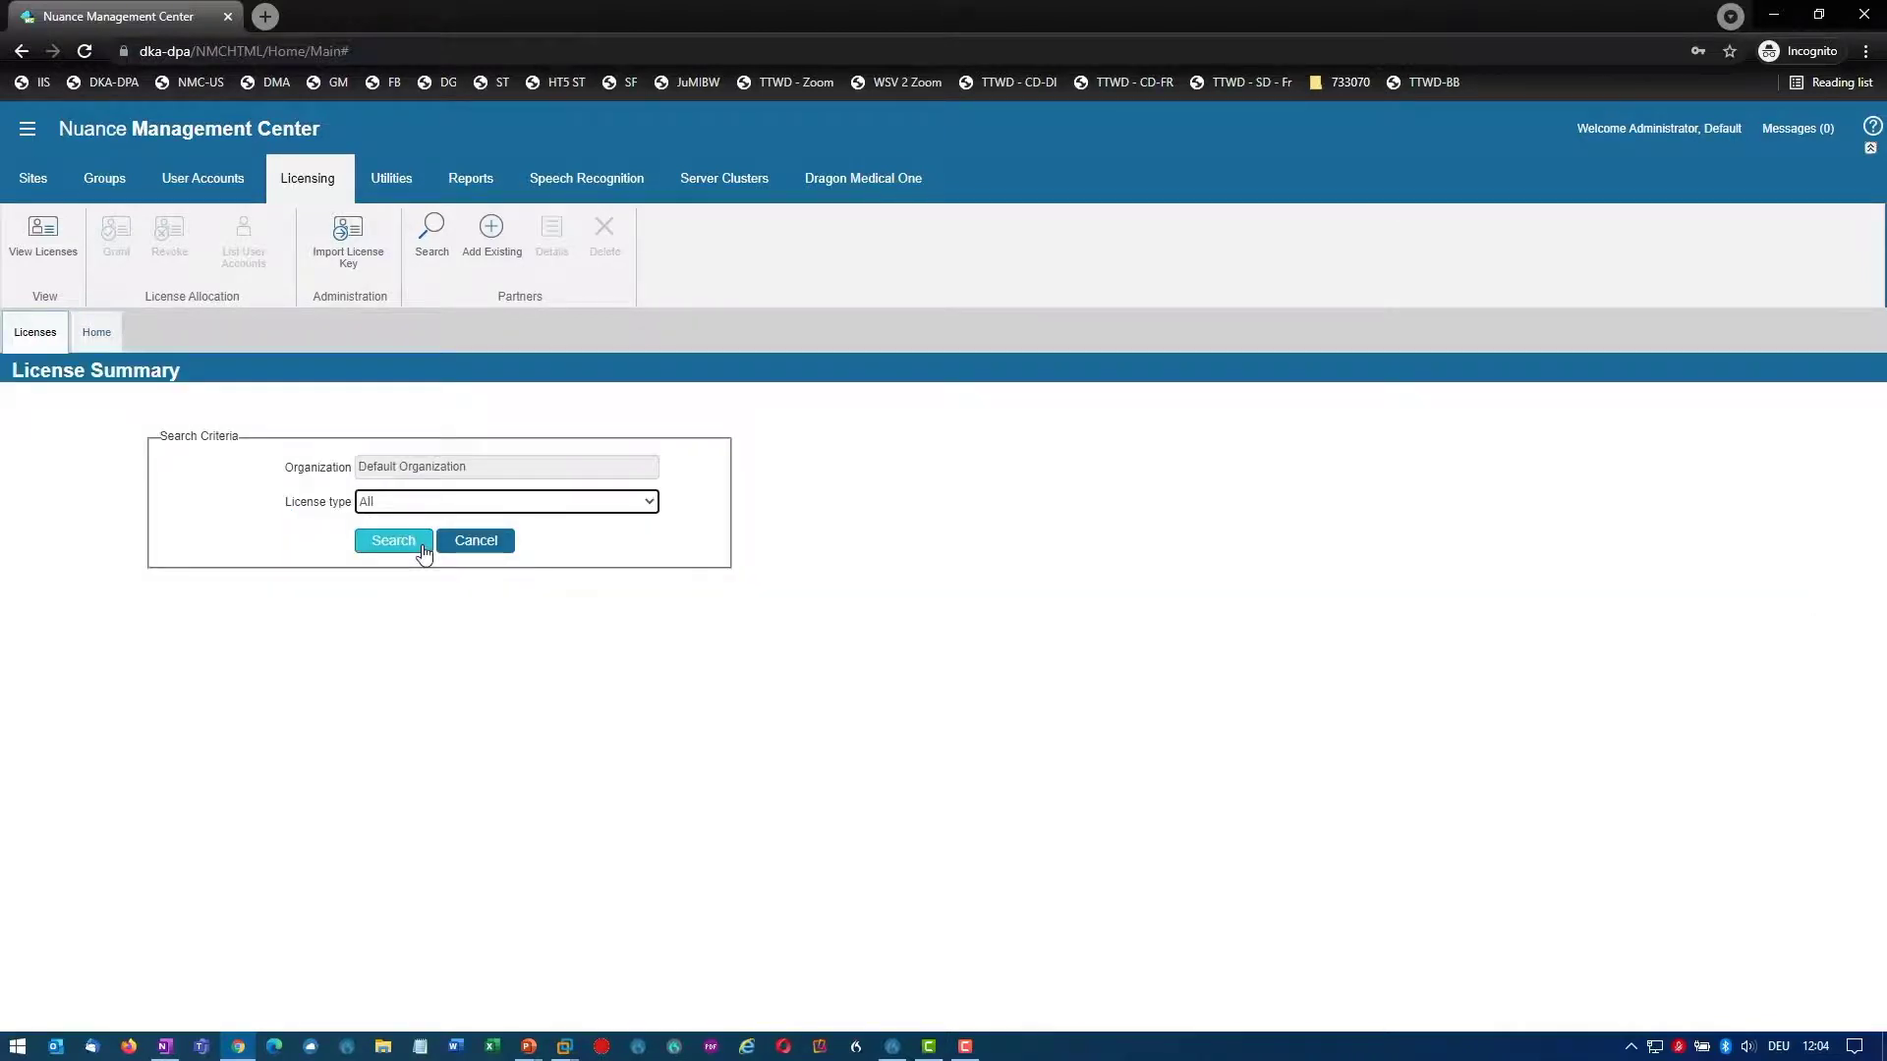
click(393, 541)
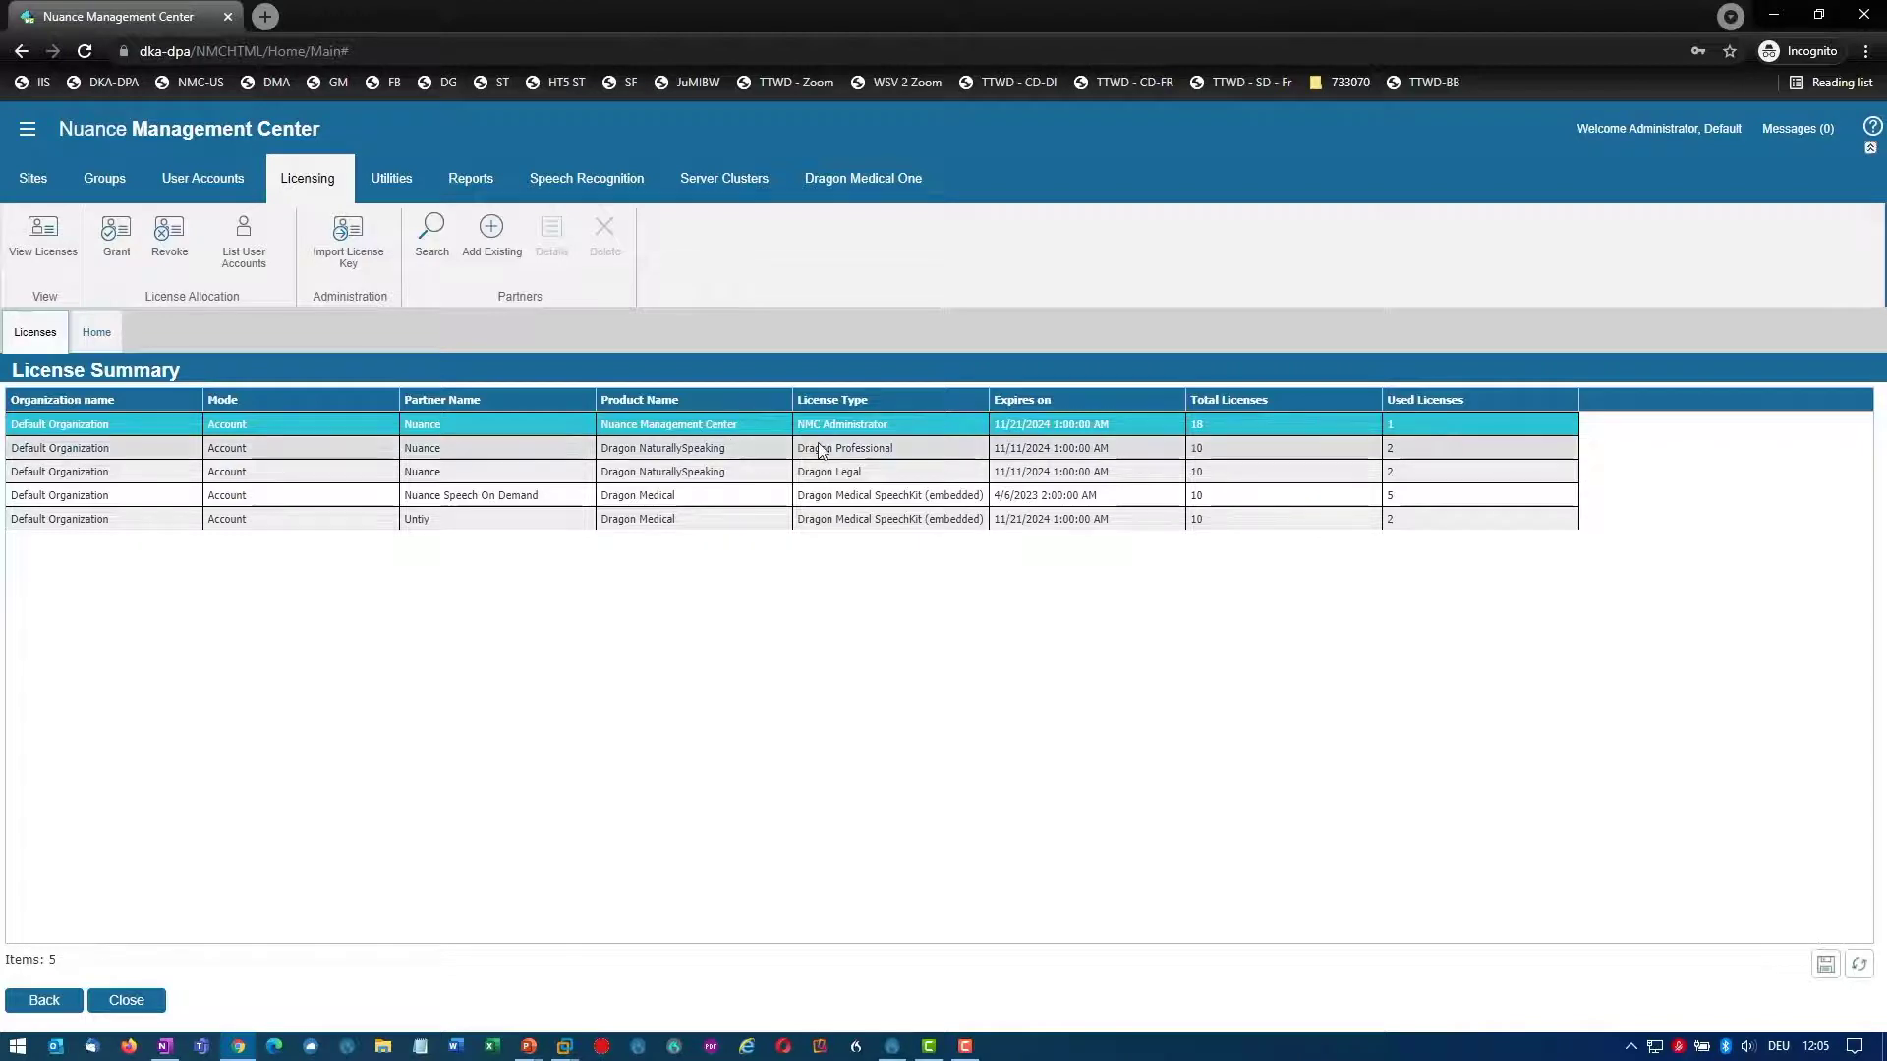
click(867, 497)
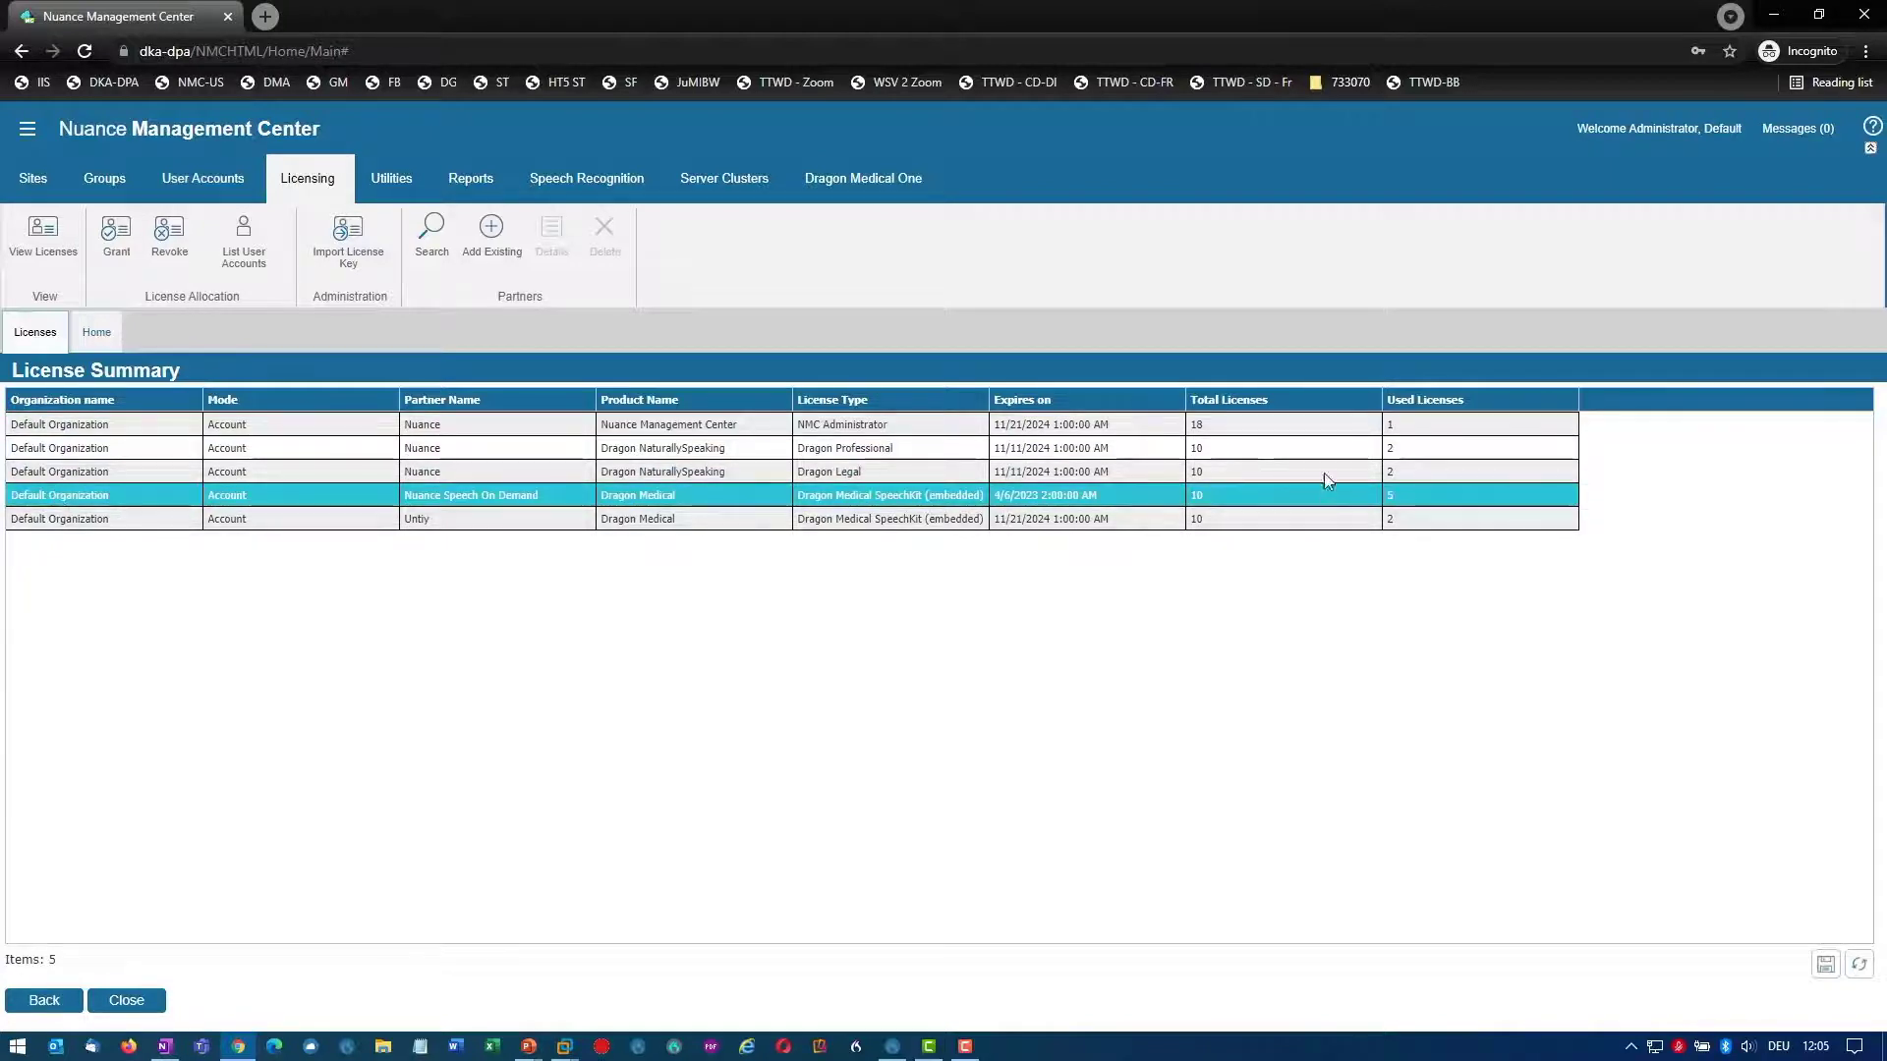
right_click(1417, 497)
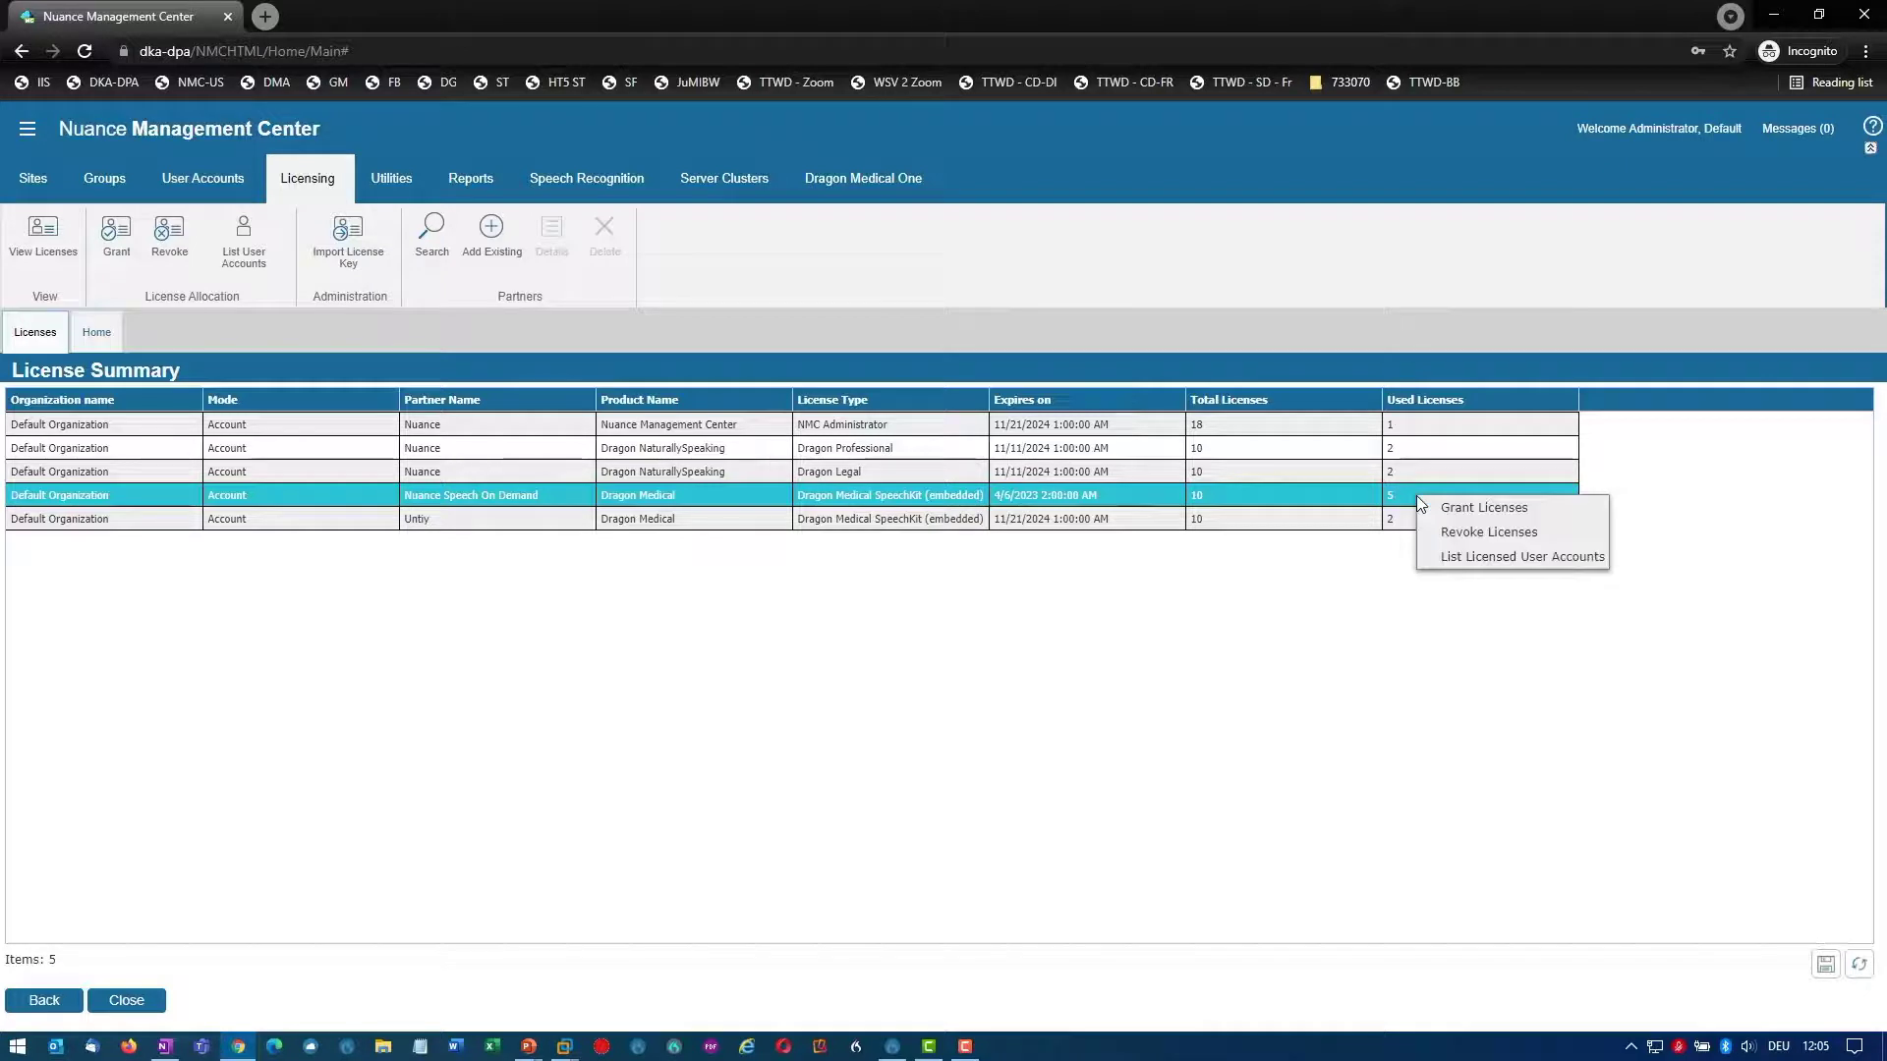
click(1526, 558)
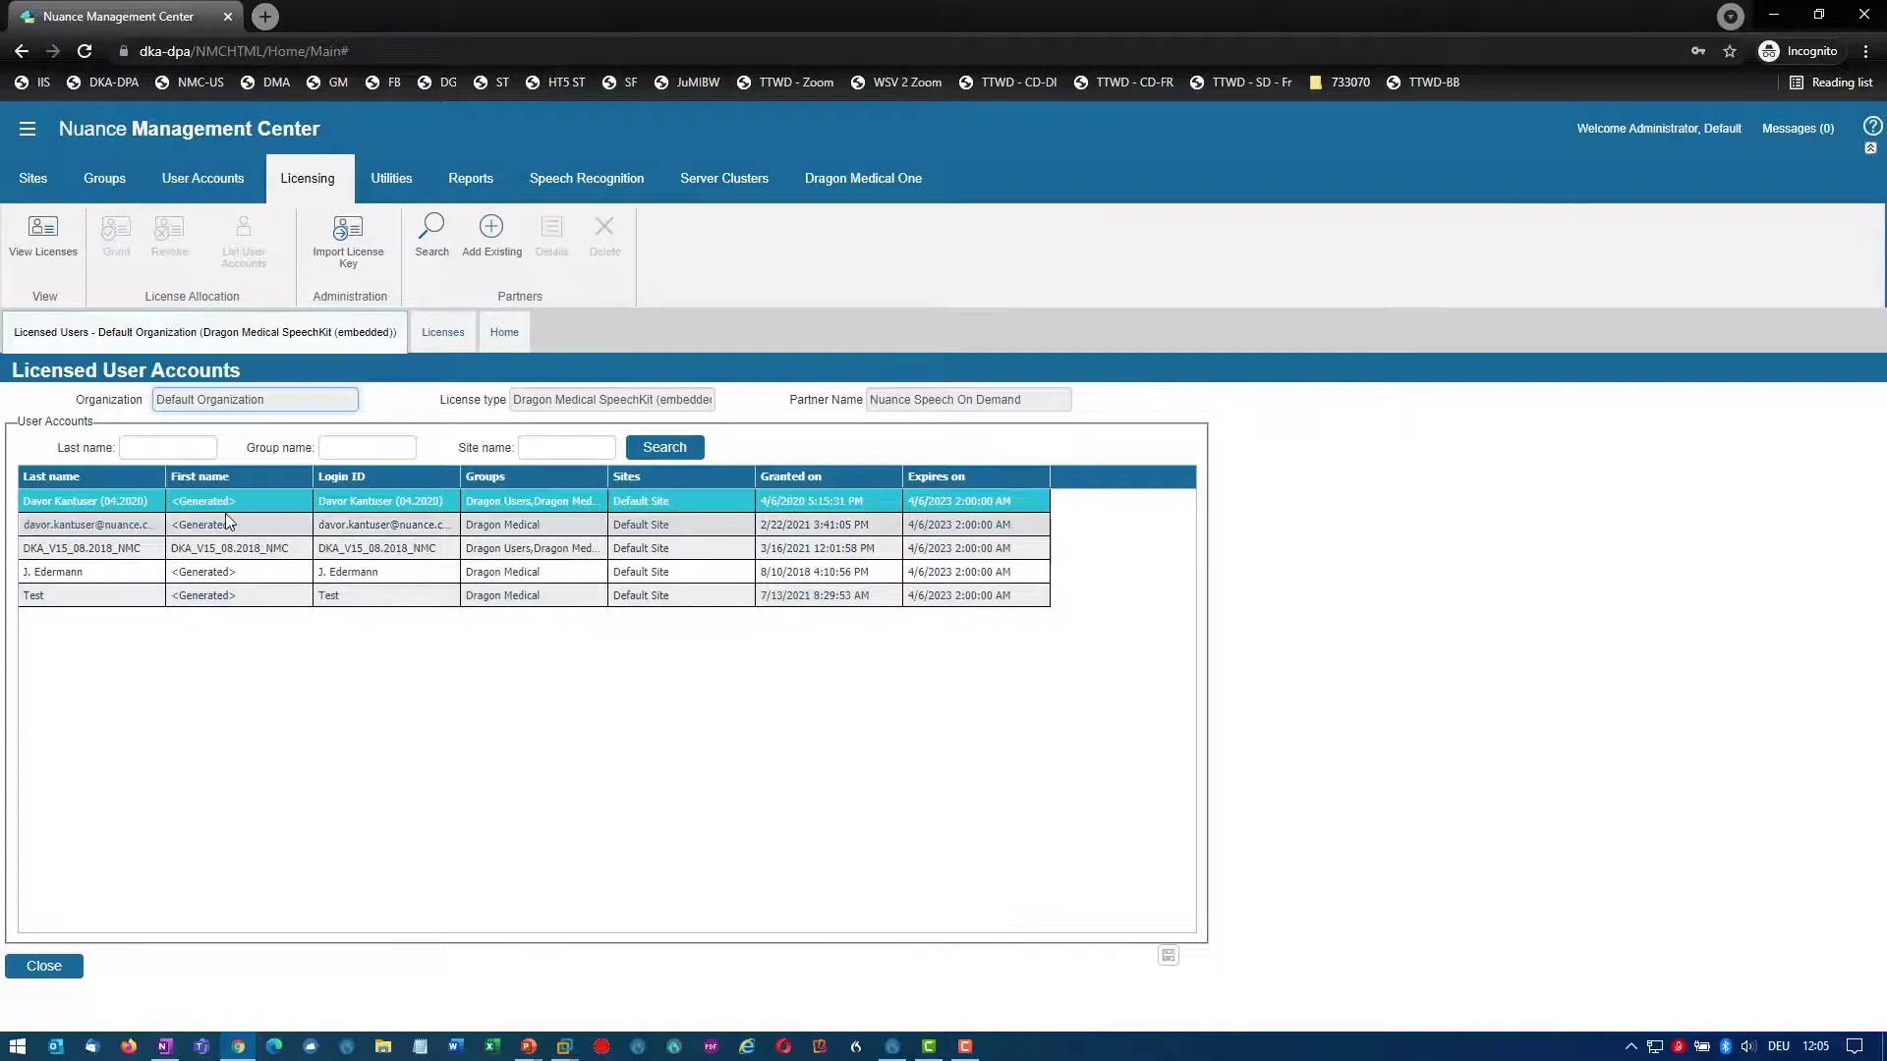
click(227, 534)
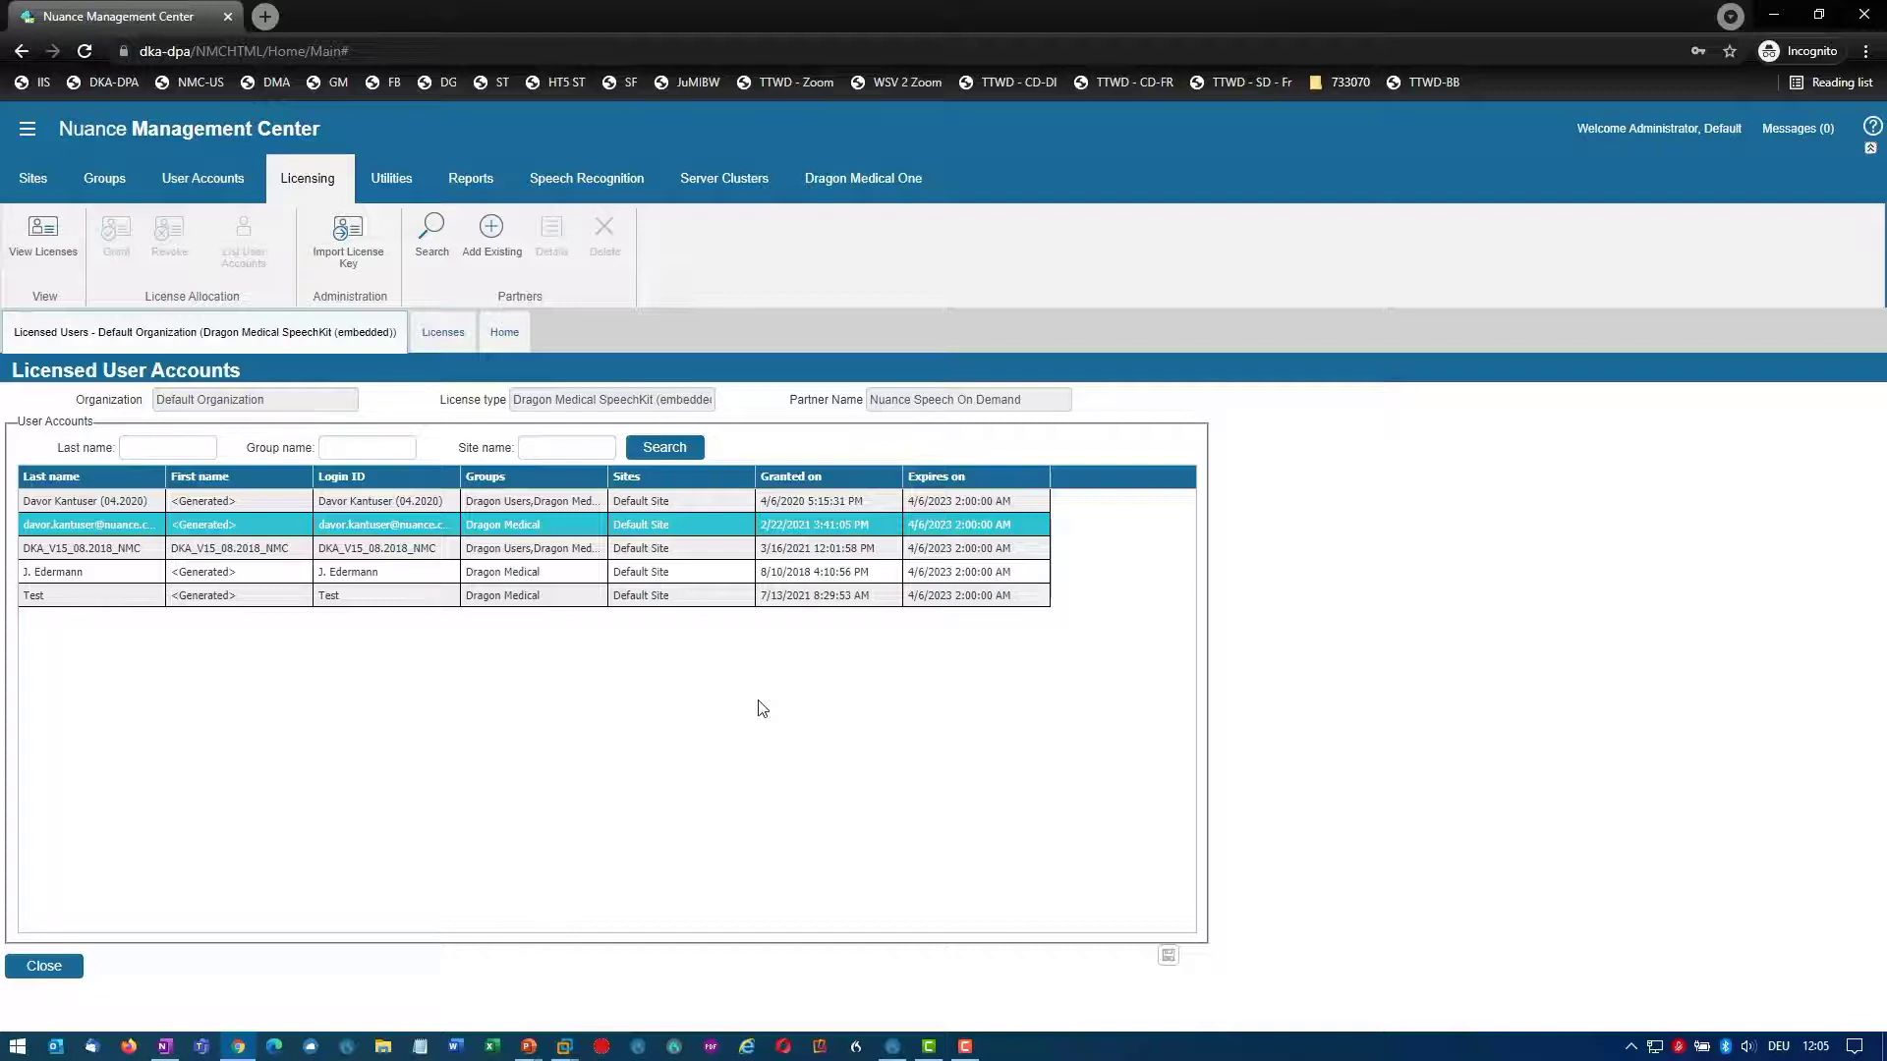
click(57, 961)
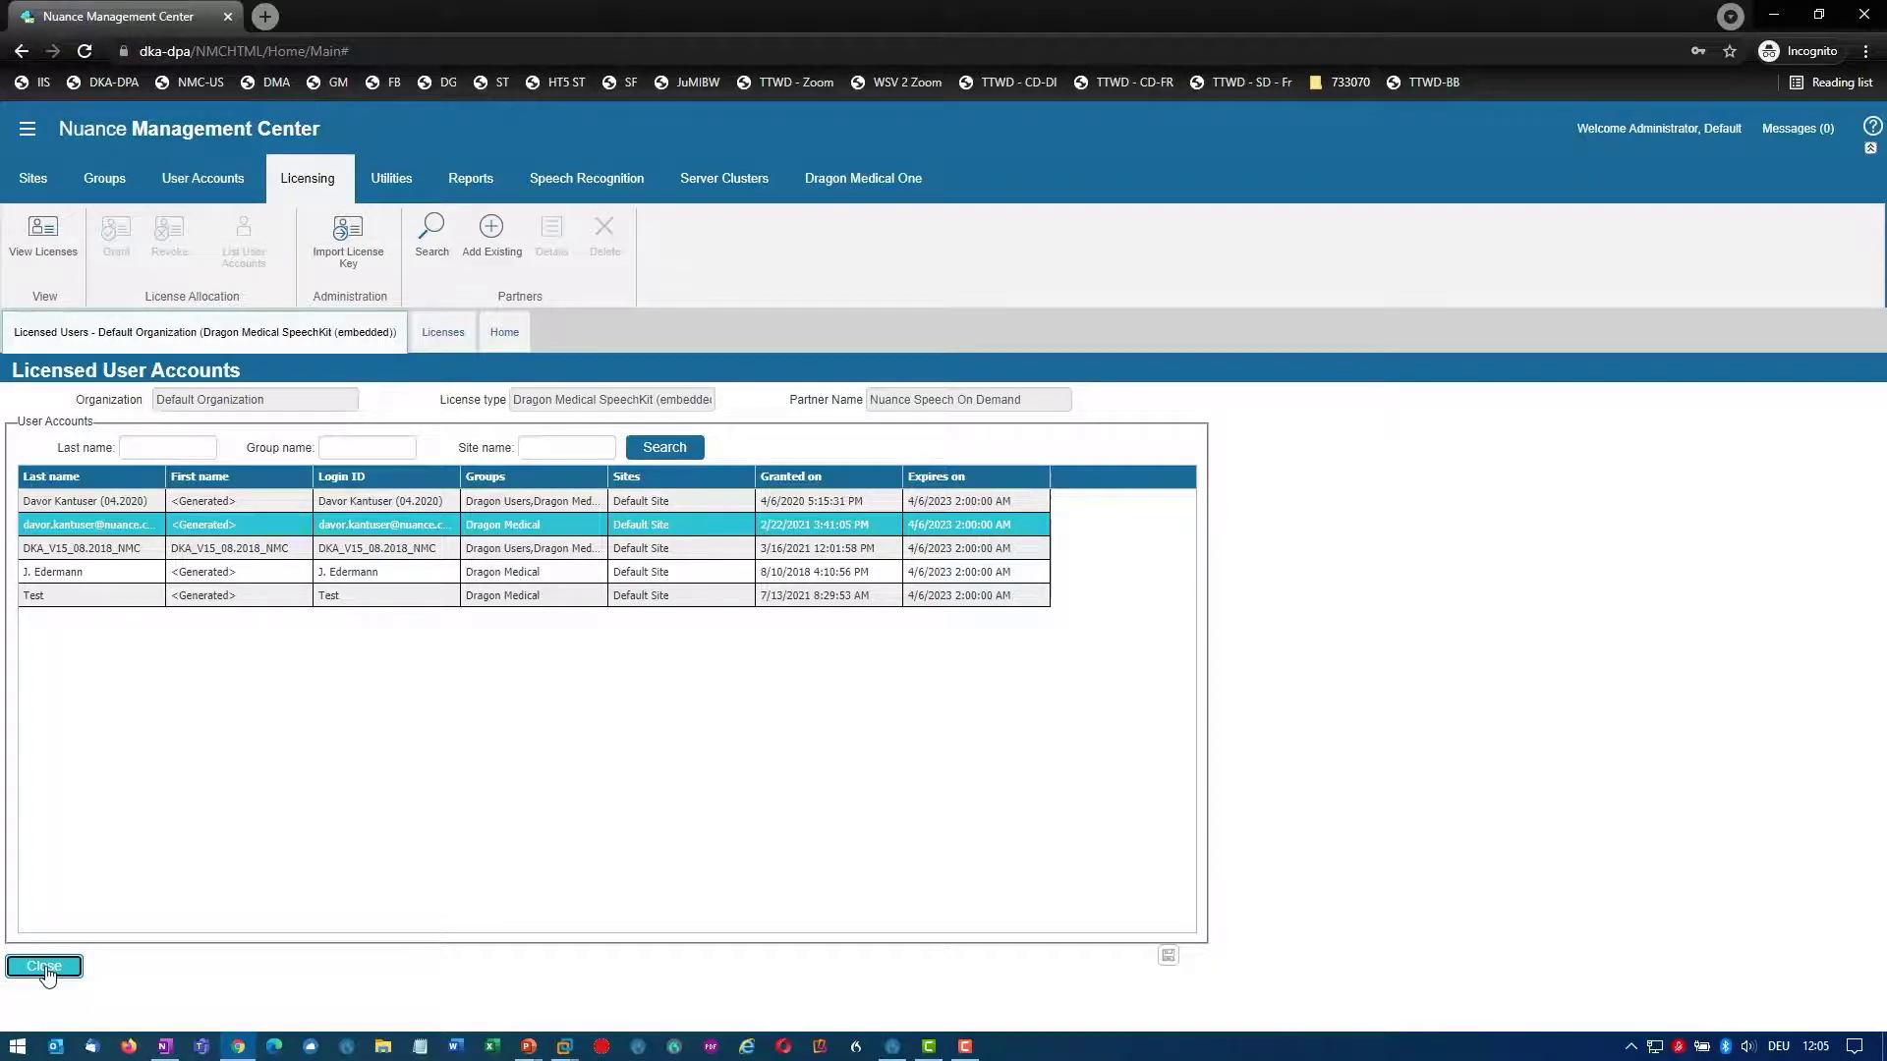
click(118, 999)
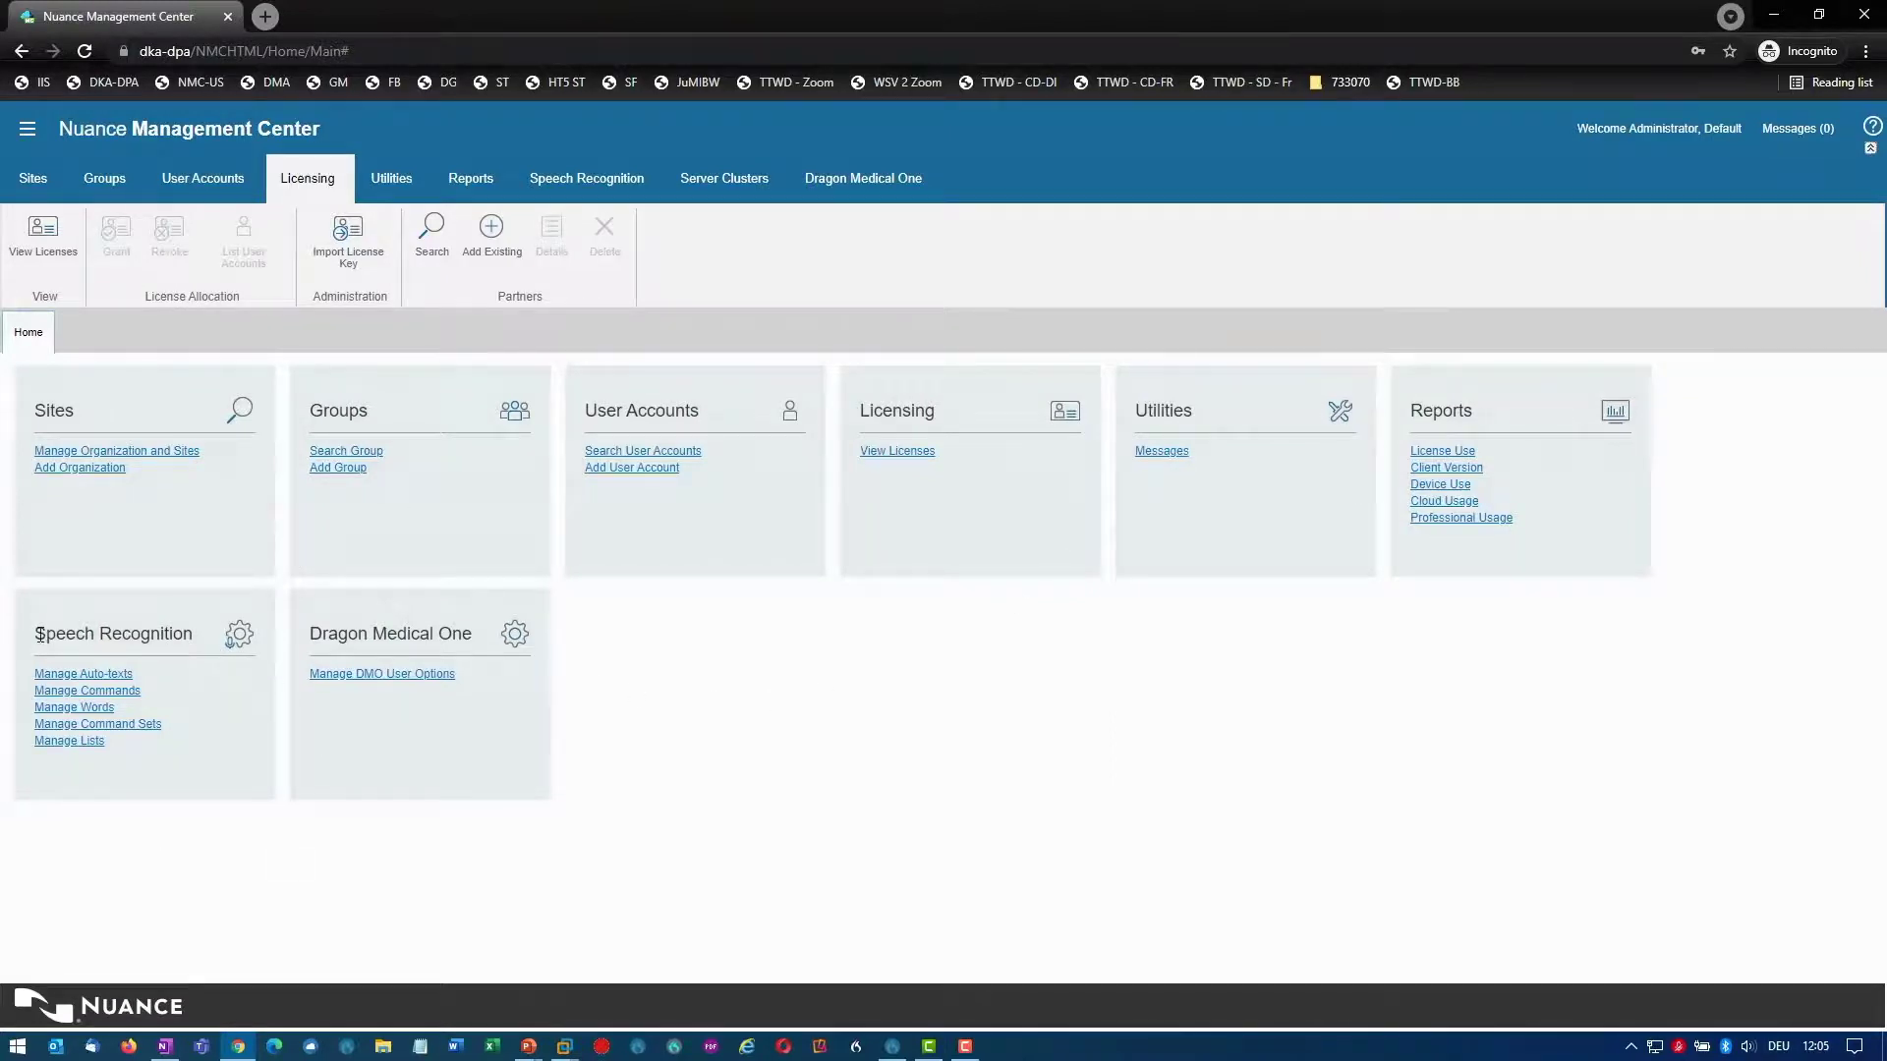
Step: Browse the speech recognition auto-texts of the Dragon Medical group and several of its individual users
click(85, 690)
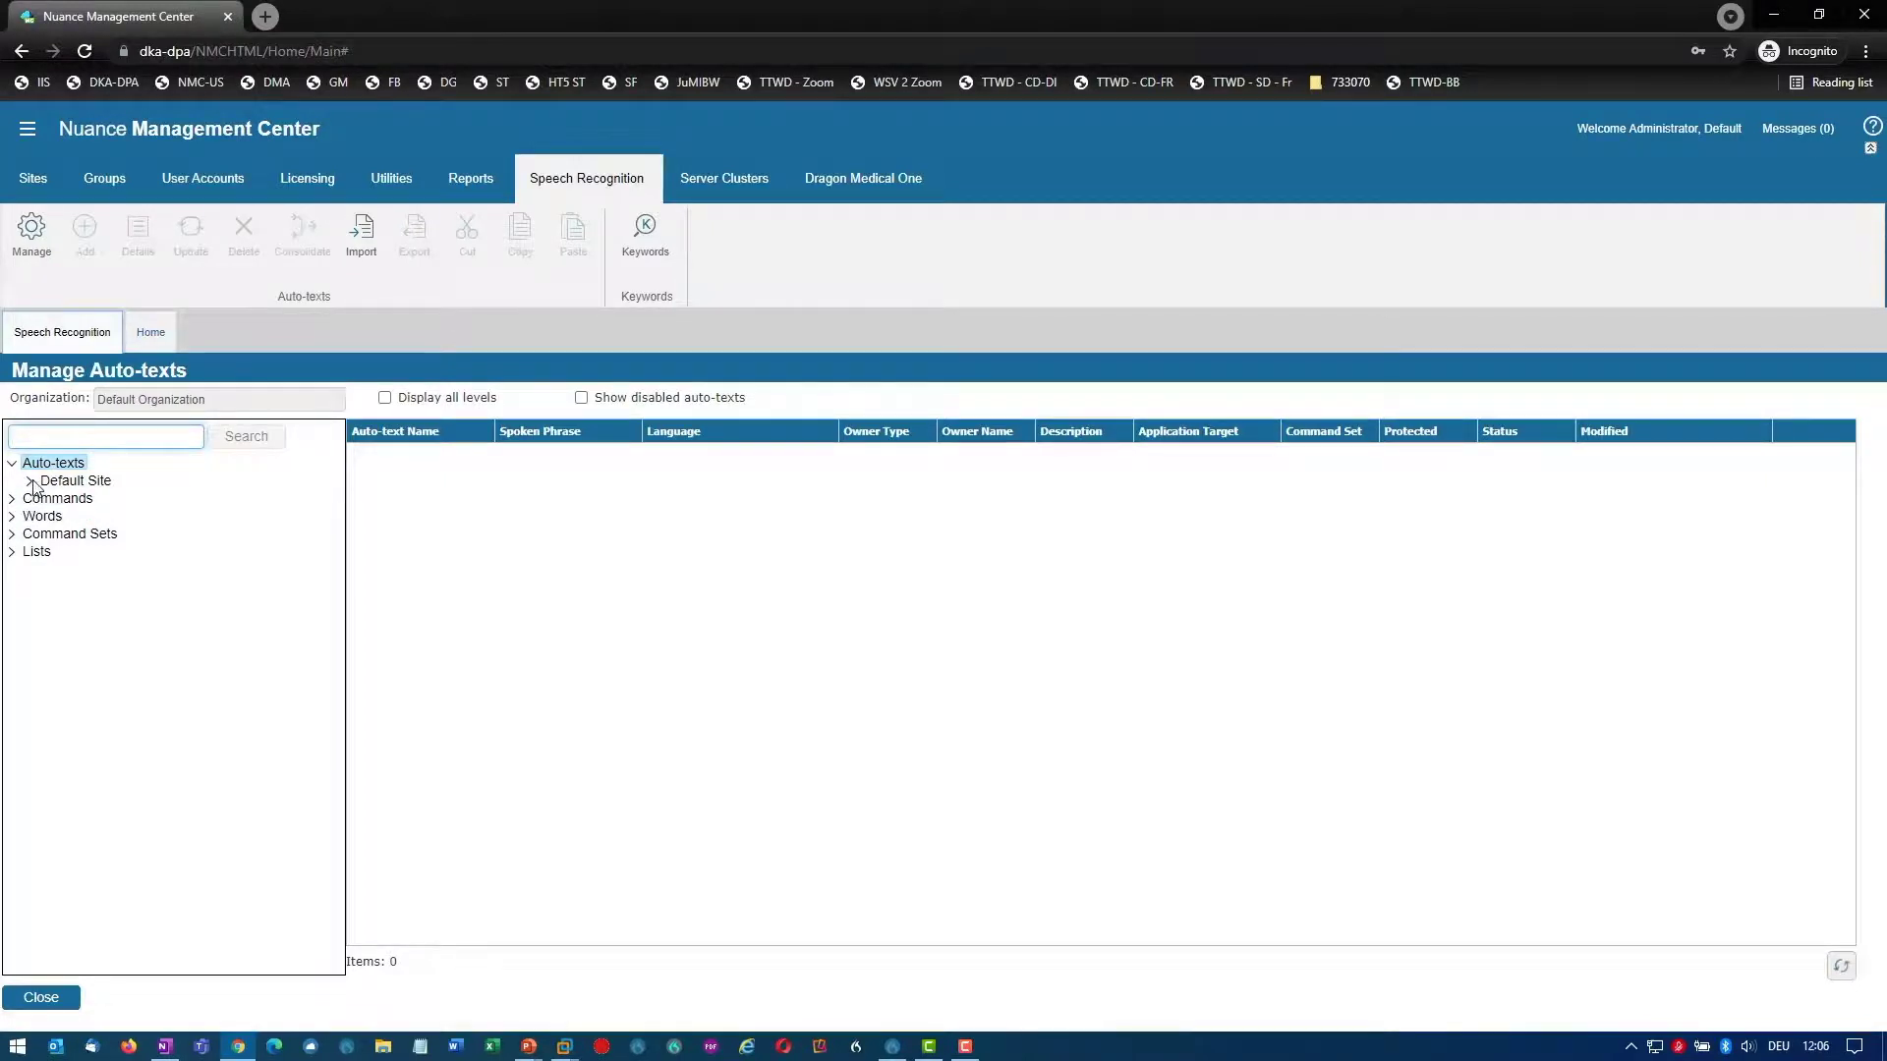
click(31, 482)
click(70, 499)
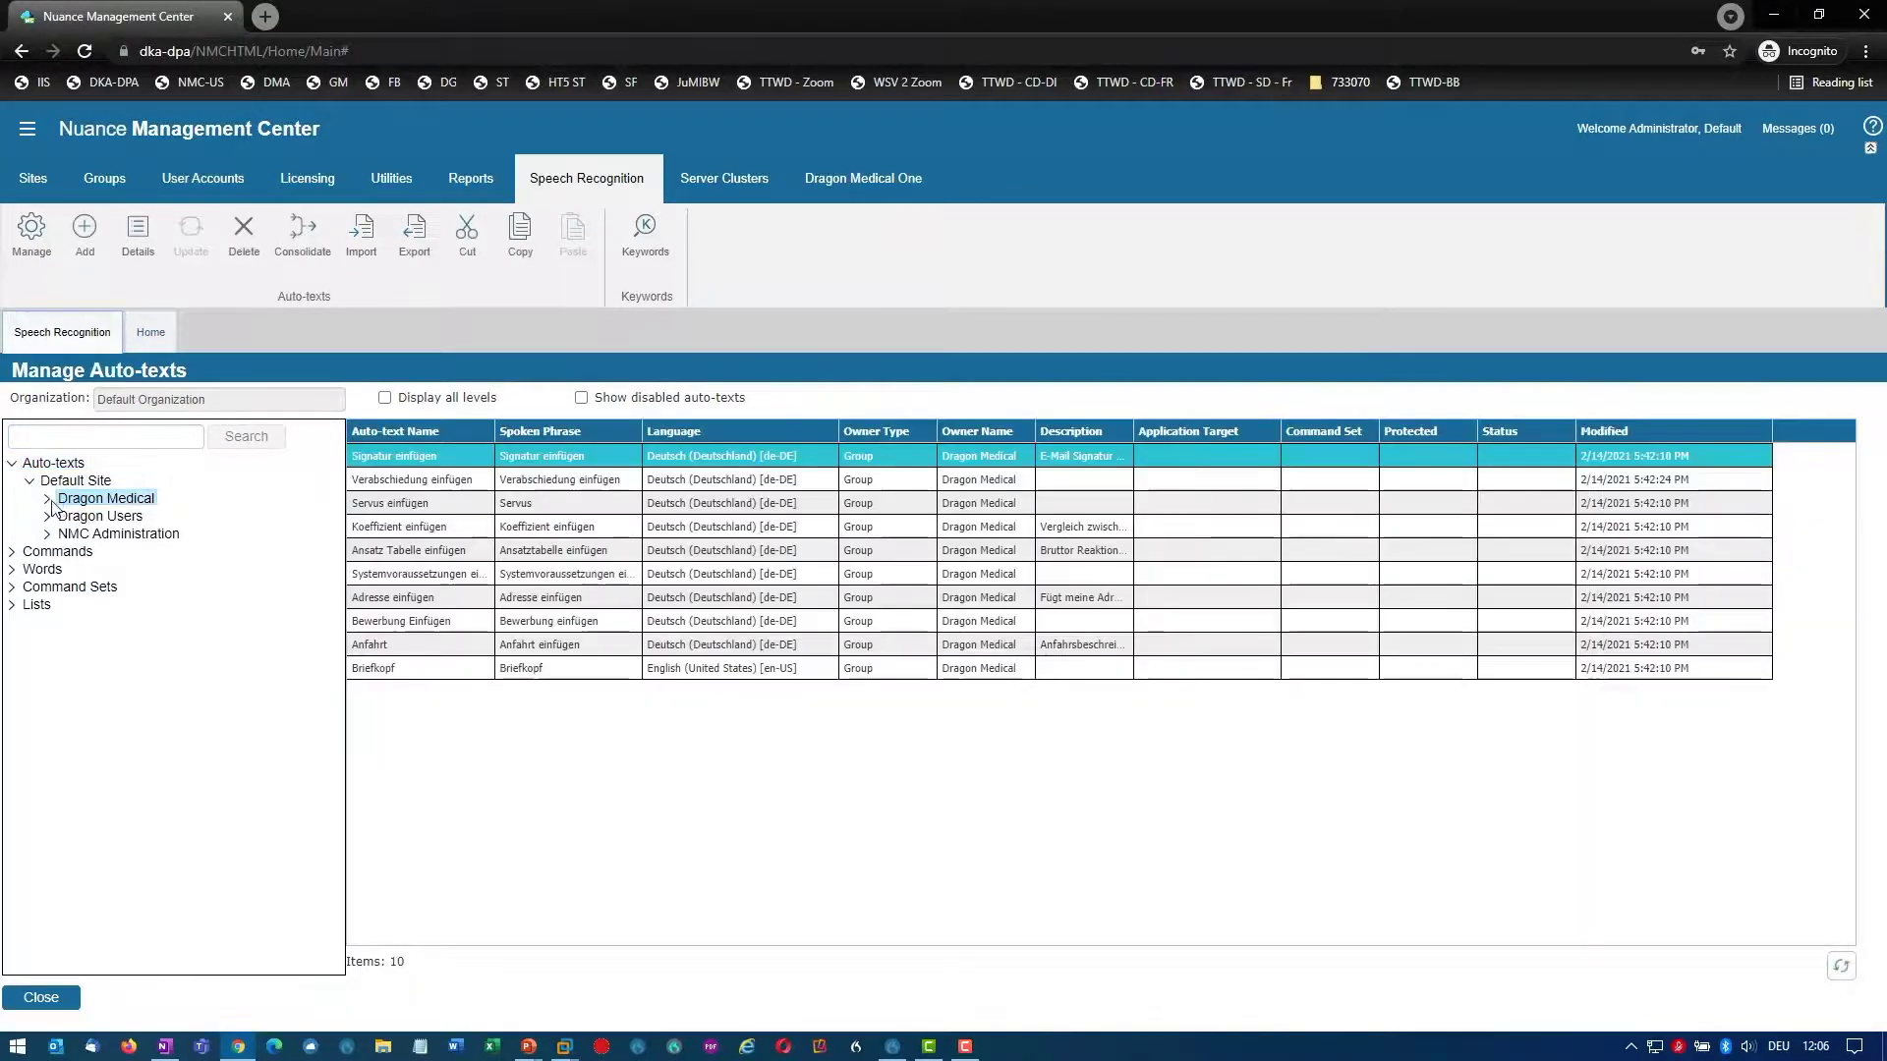
click(48, 500)
click(148, 516)
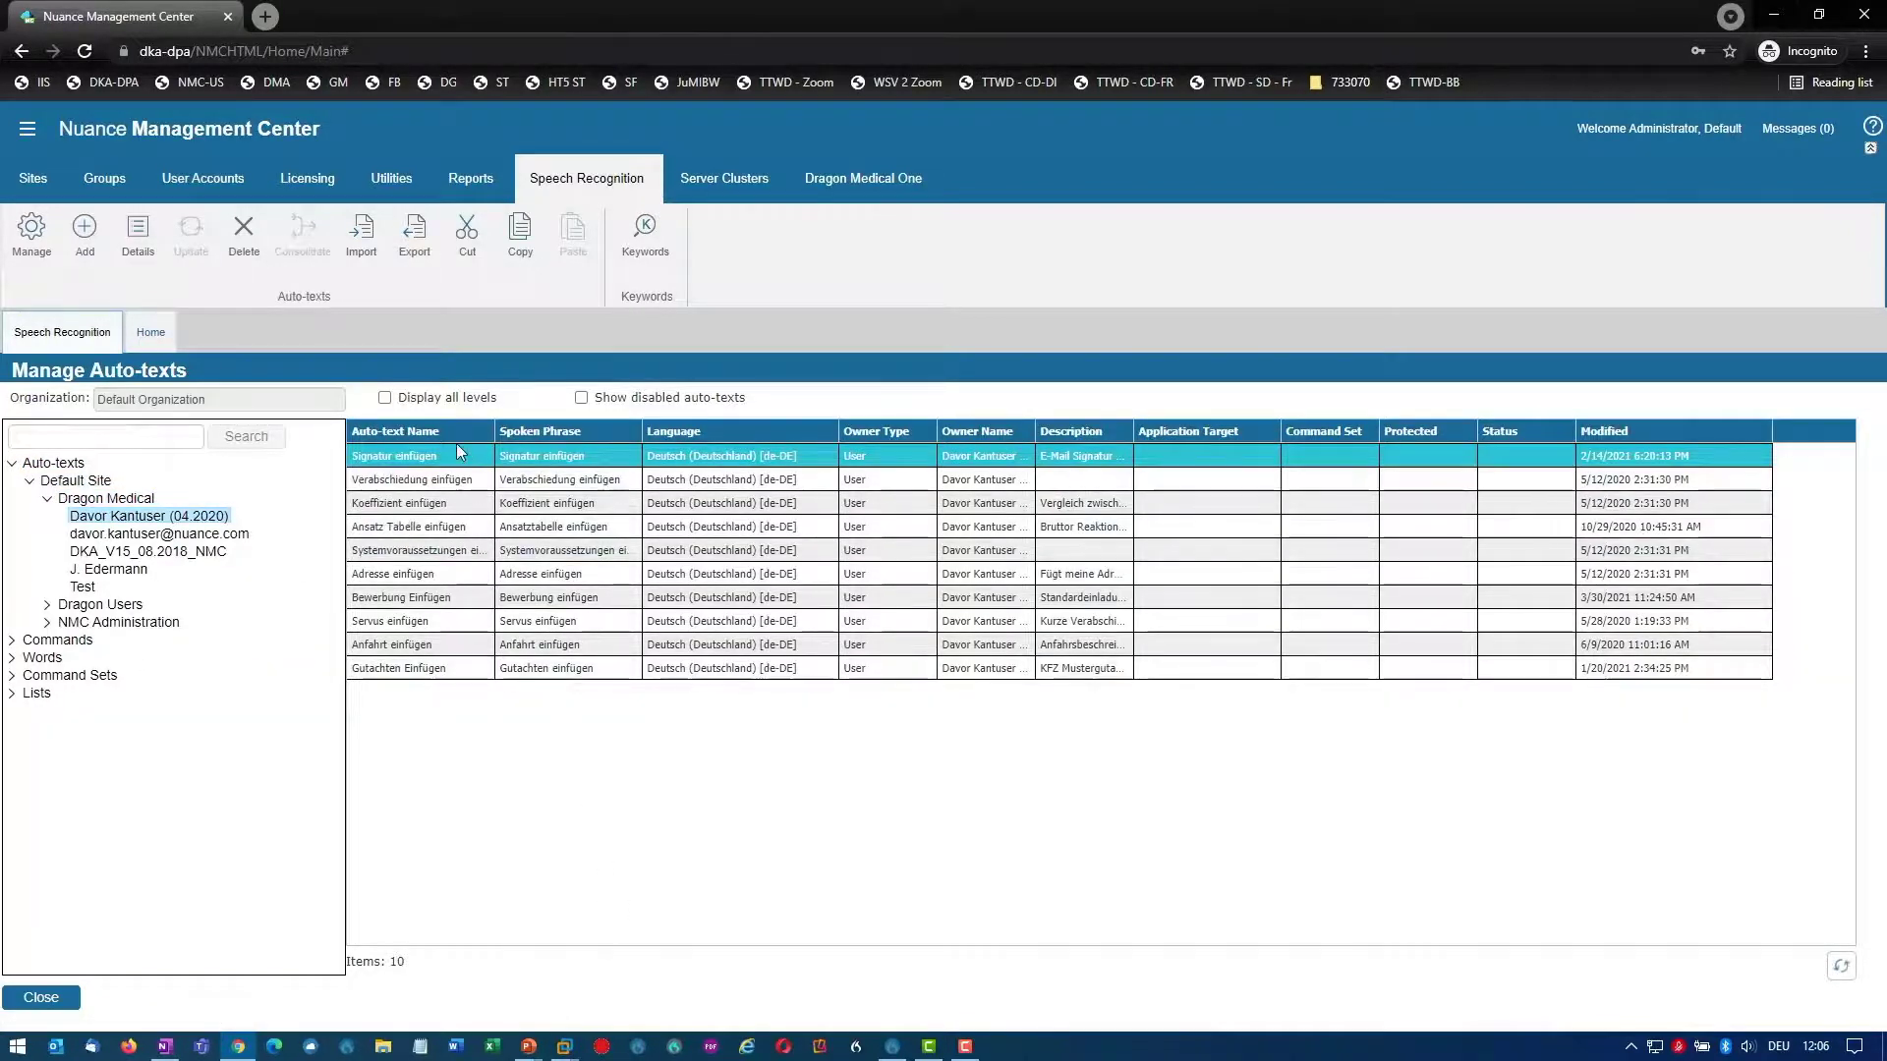
click(118, 553)
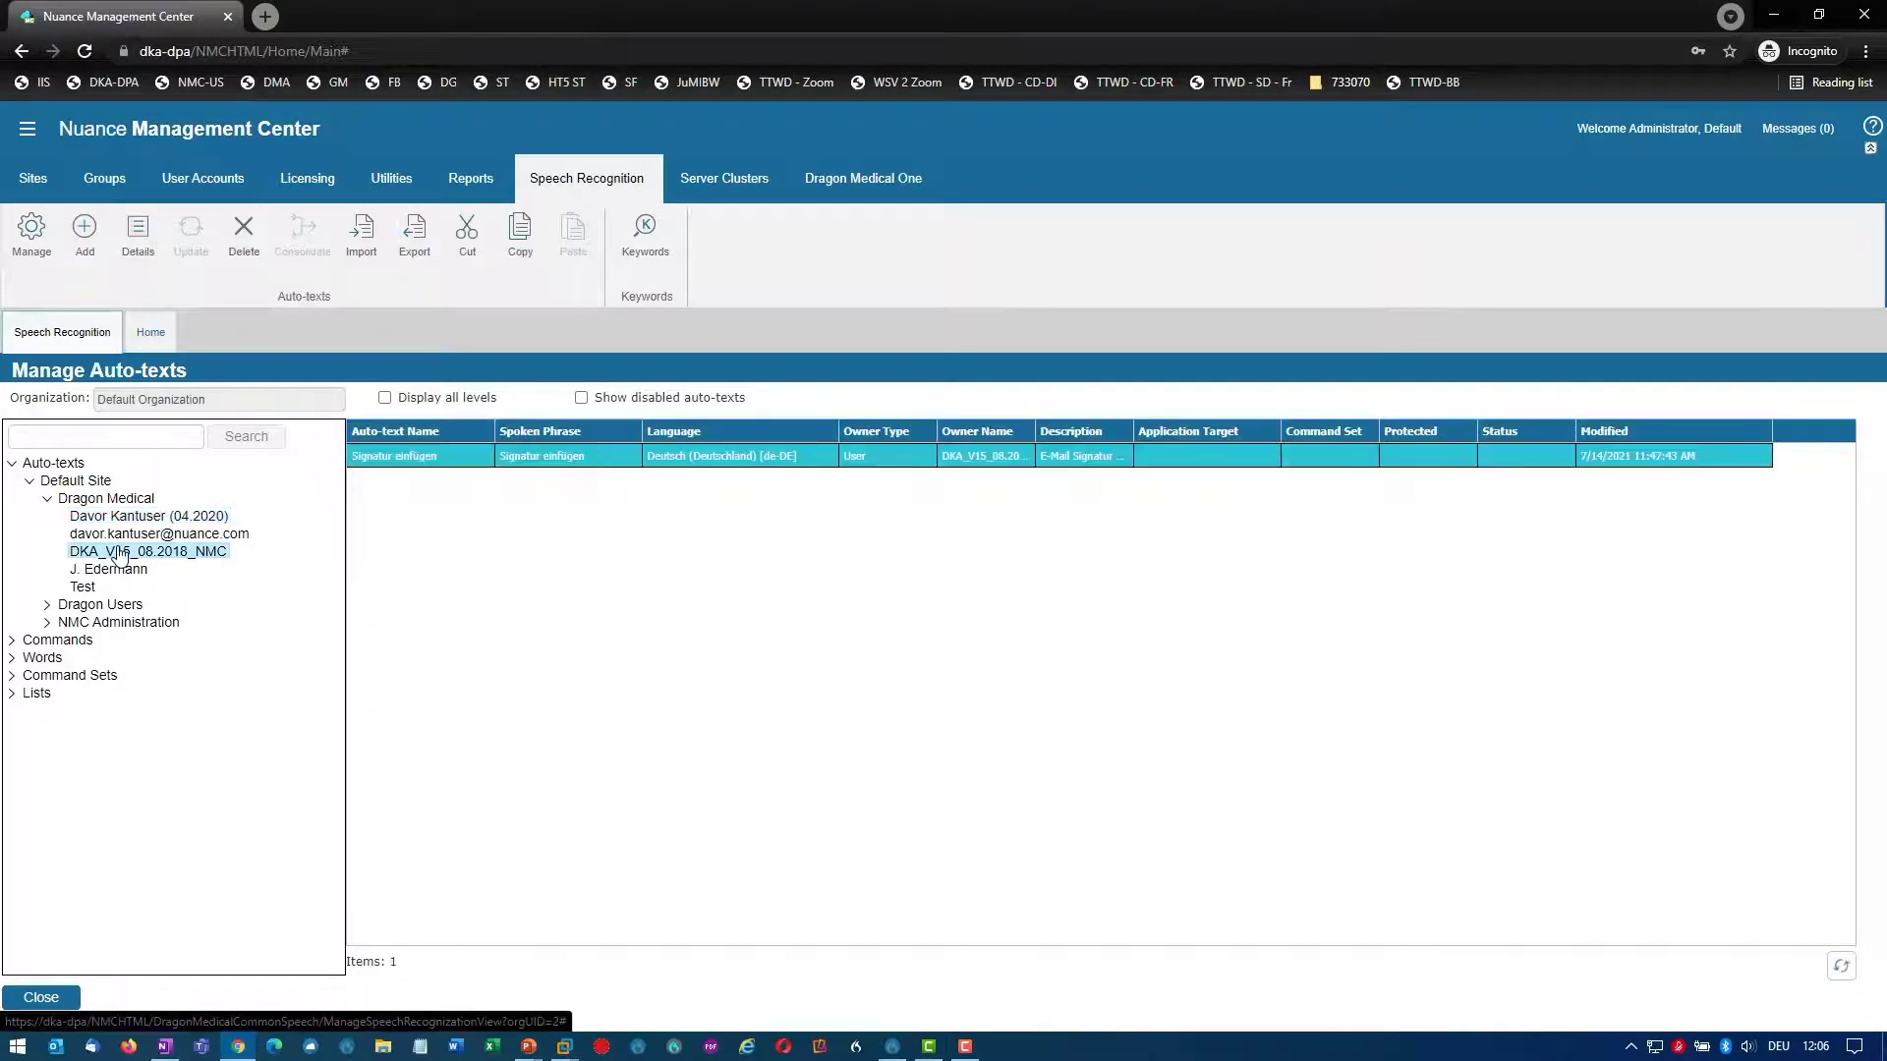
click(118, 571)
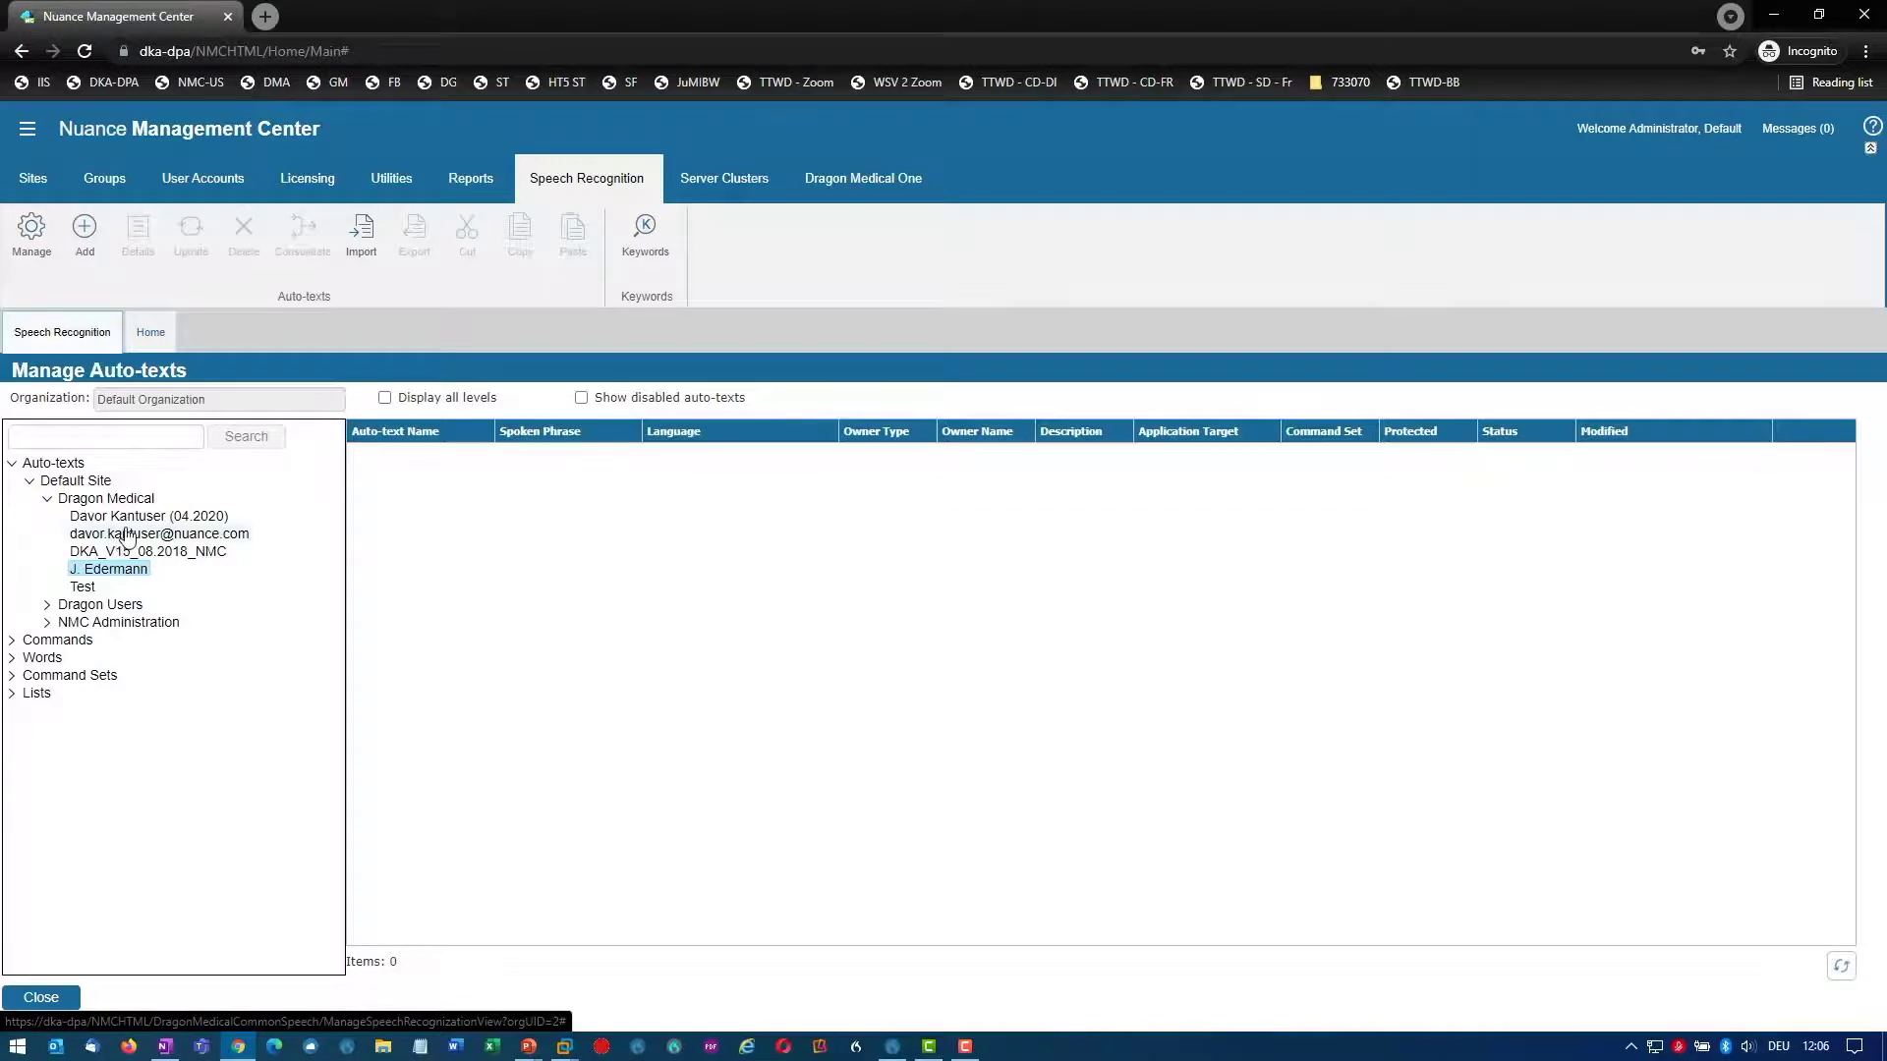
Step: Select the first user's auto-texts from Signatur einfügen through Koeffizient einfügen and view the actions available for them
click(155, 518)
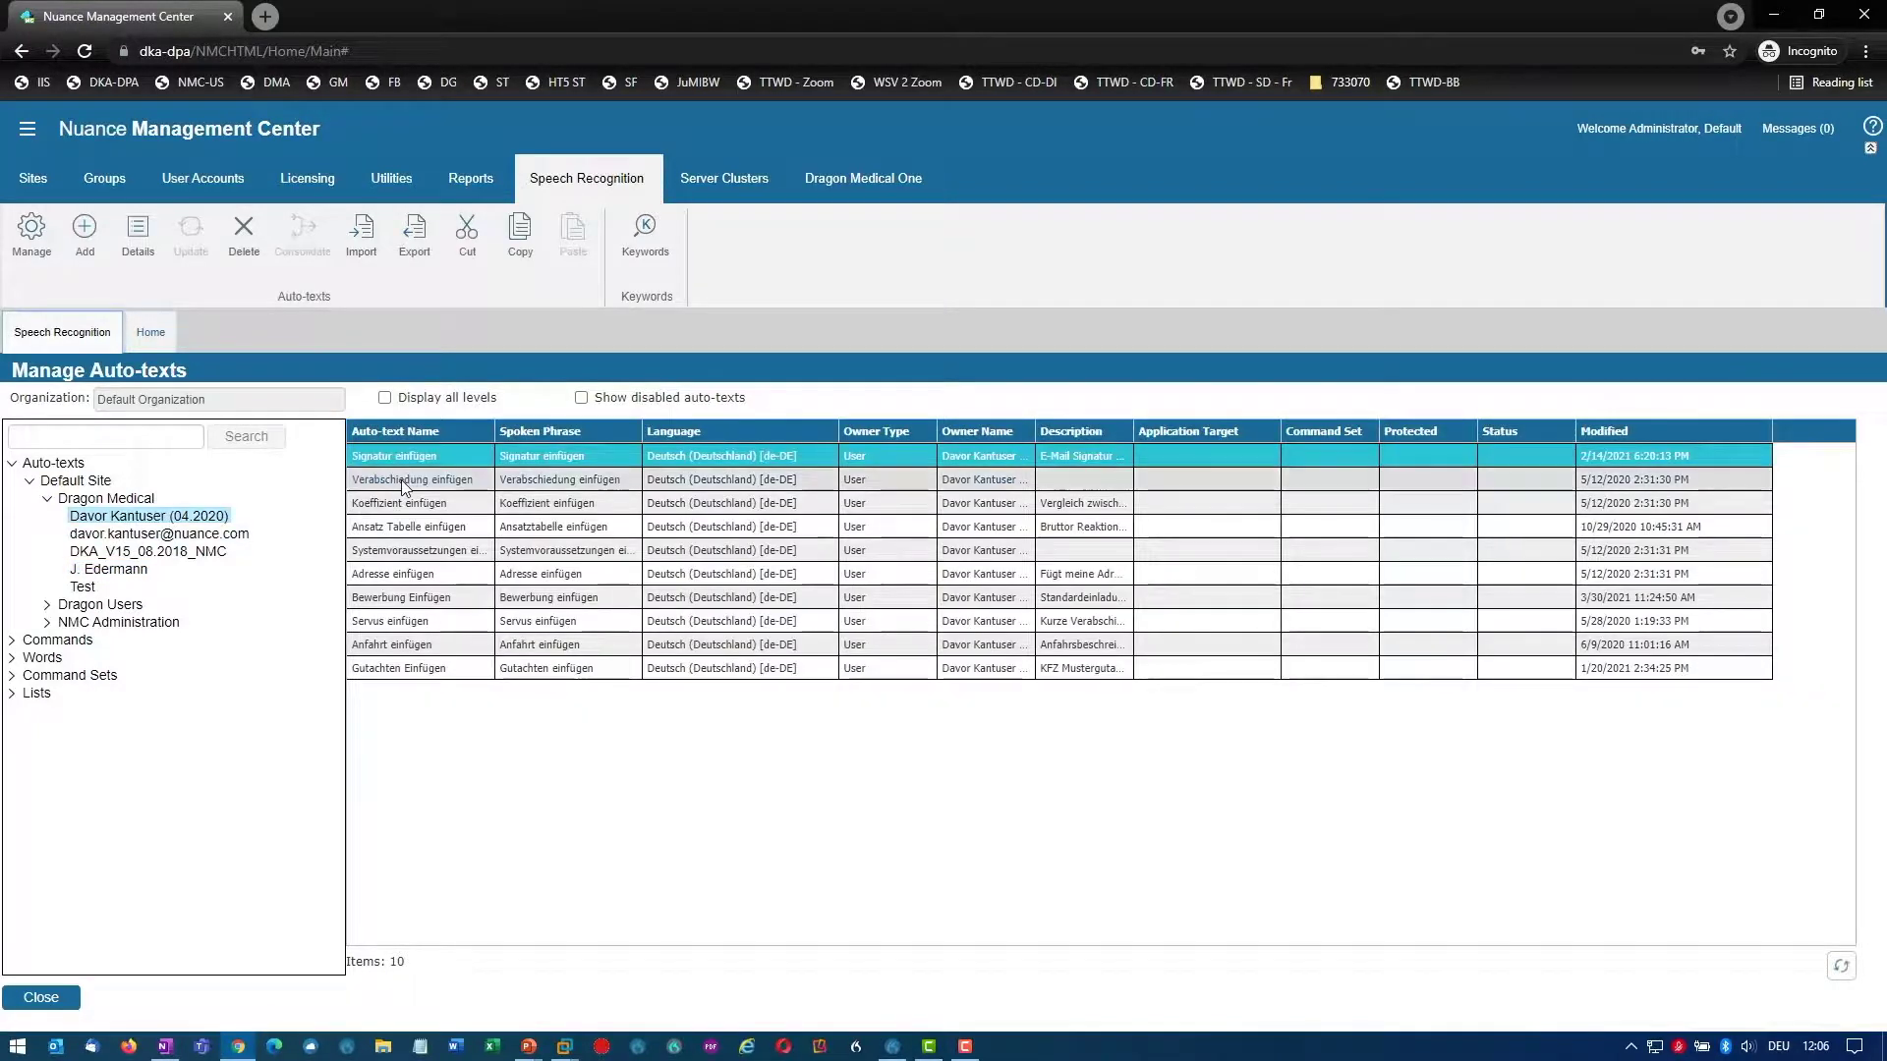
shift+click(442, 513)
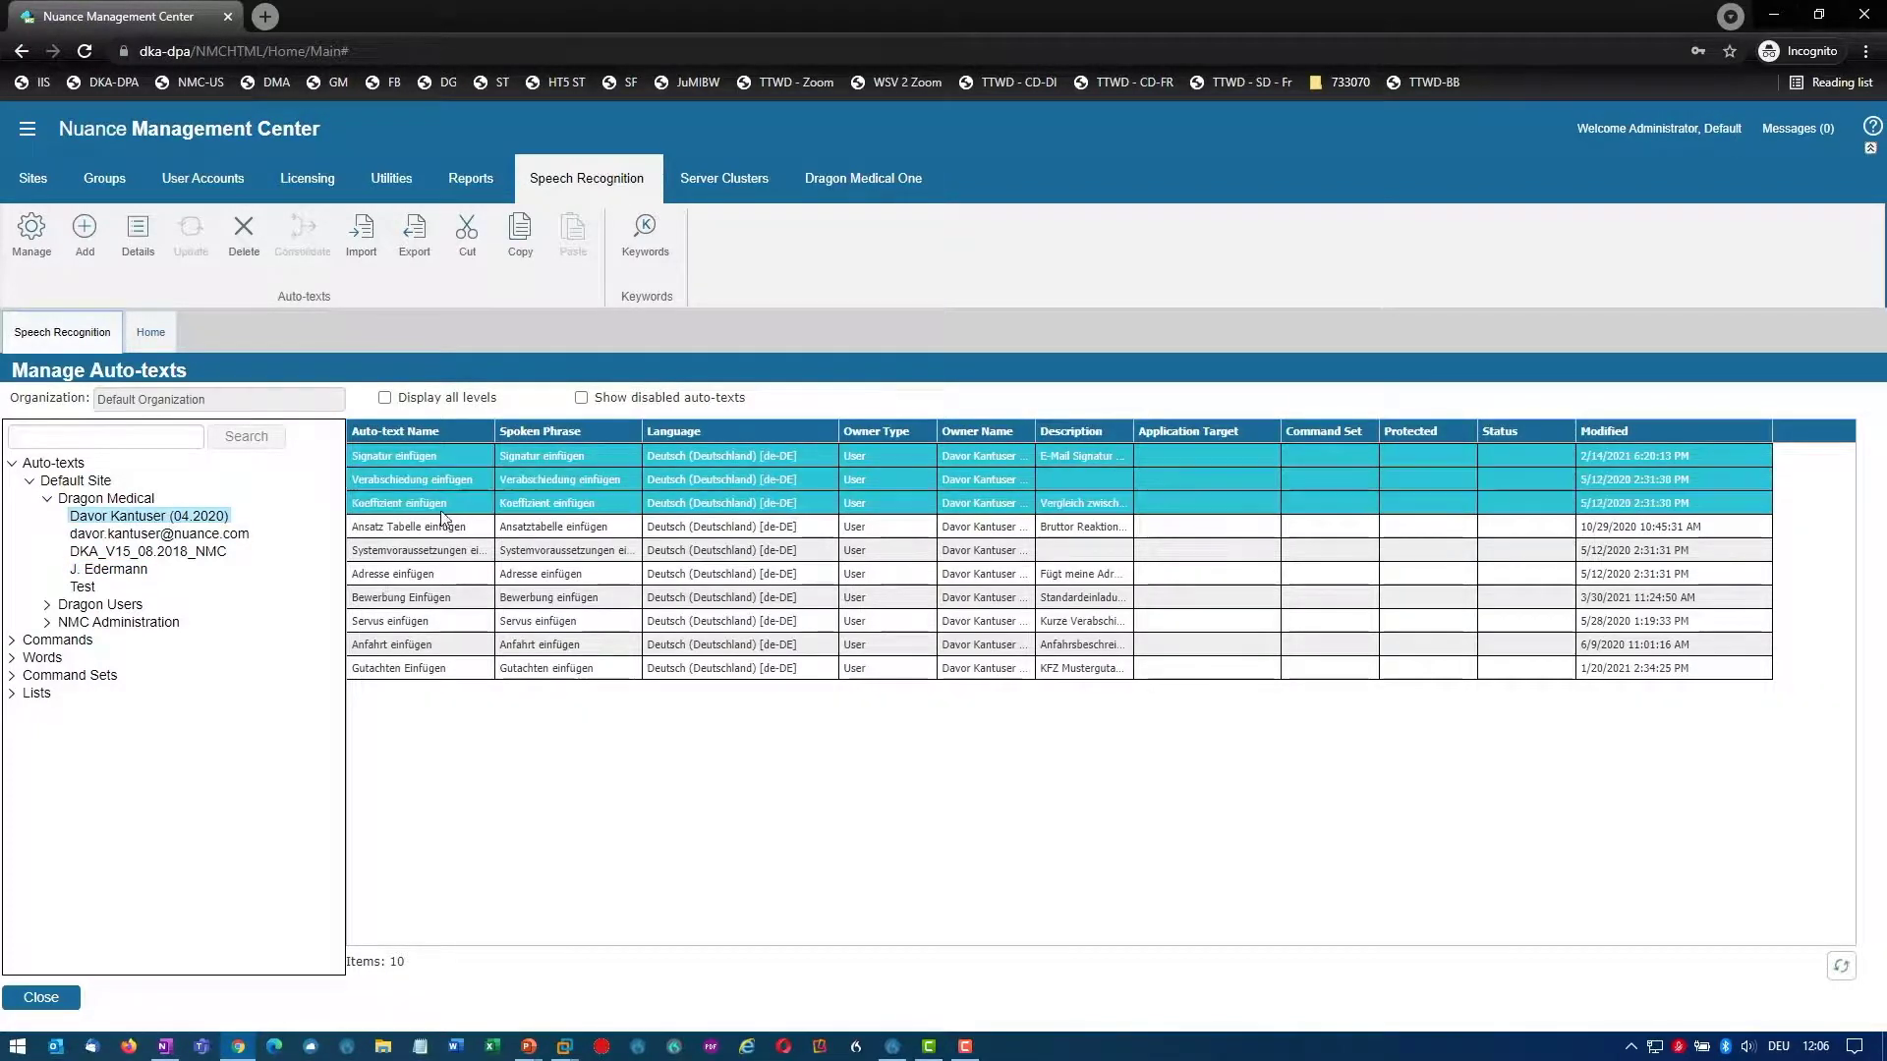
right_click(442, 513)
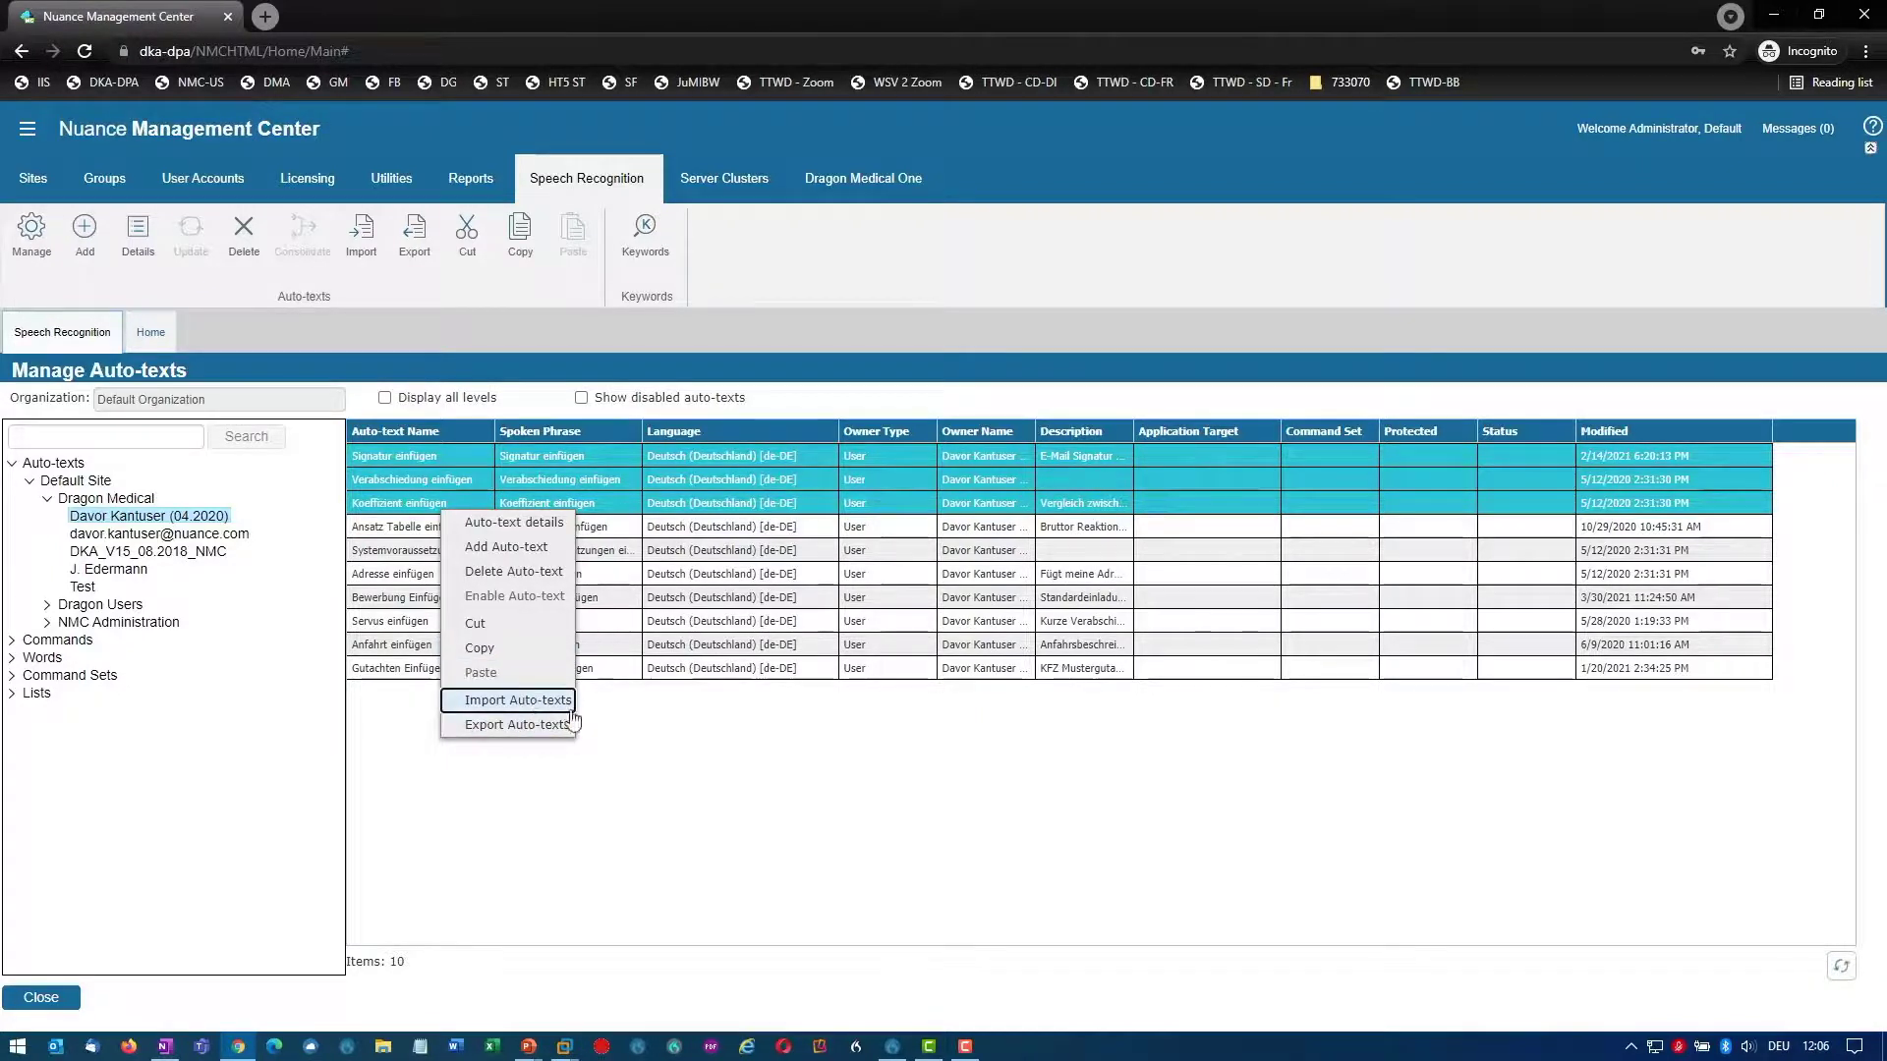
click(711, 780)
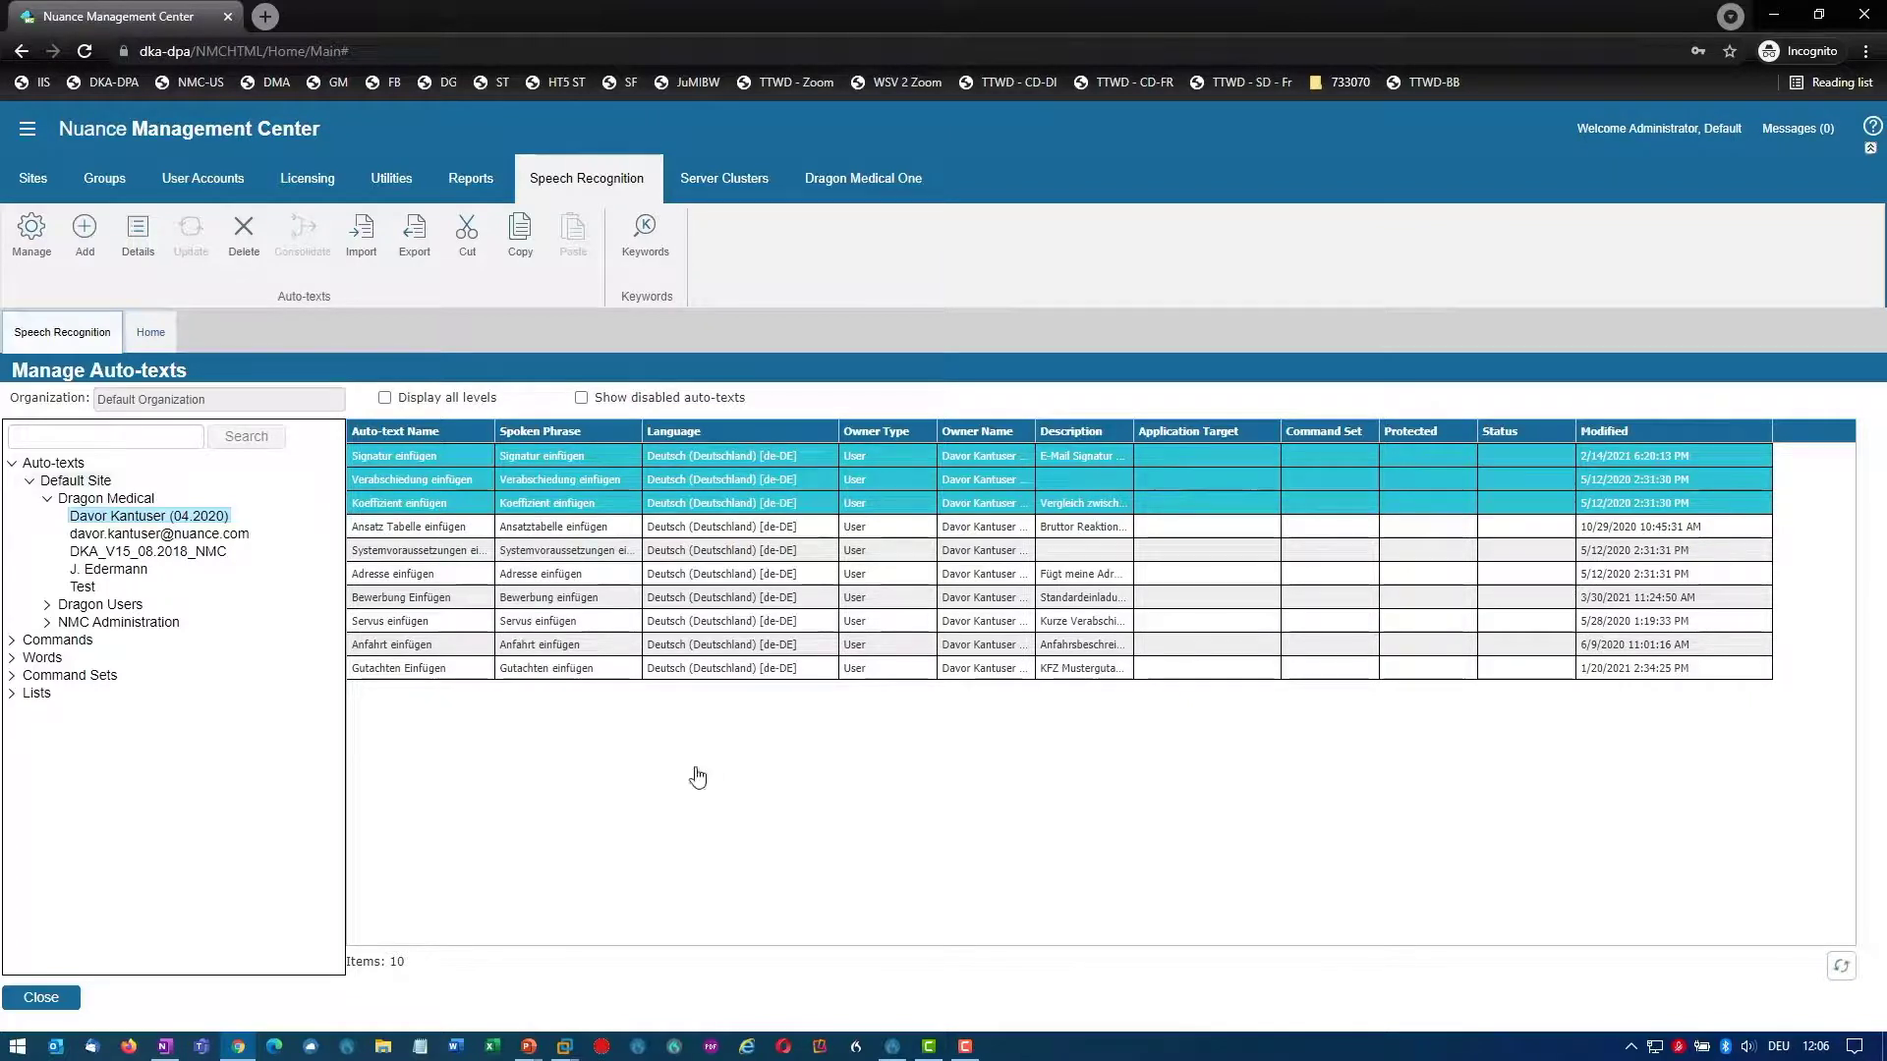
Step: Browse the speech recognition commands of the Dragon Medical group under Default Site and of its first user
click(12, 463)
click(13, 480)
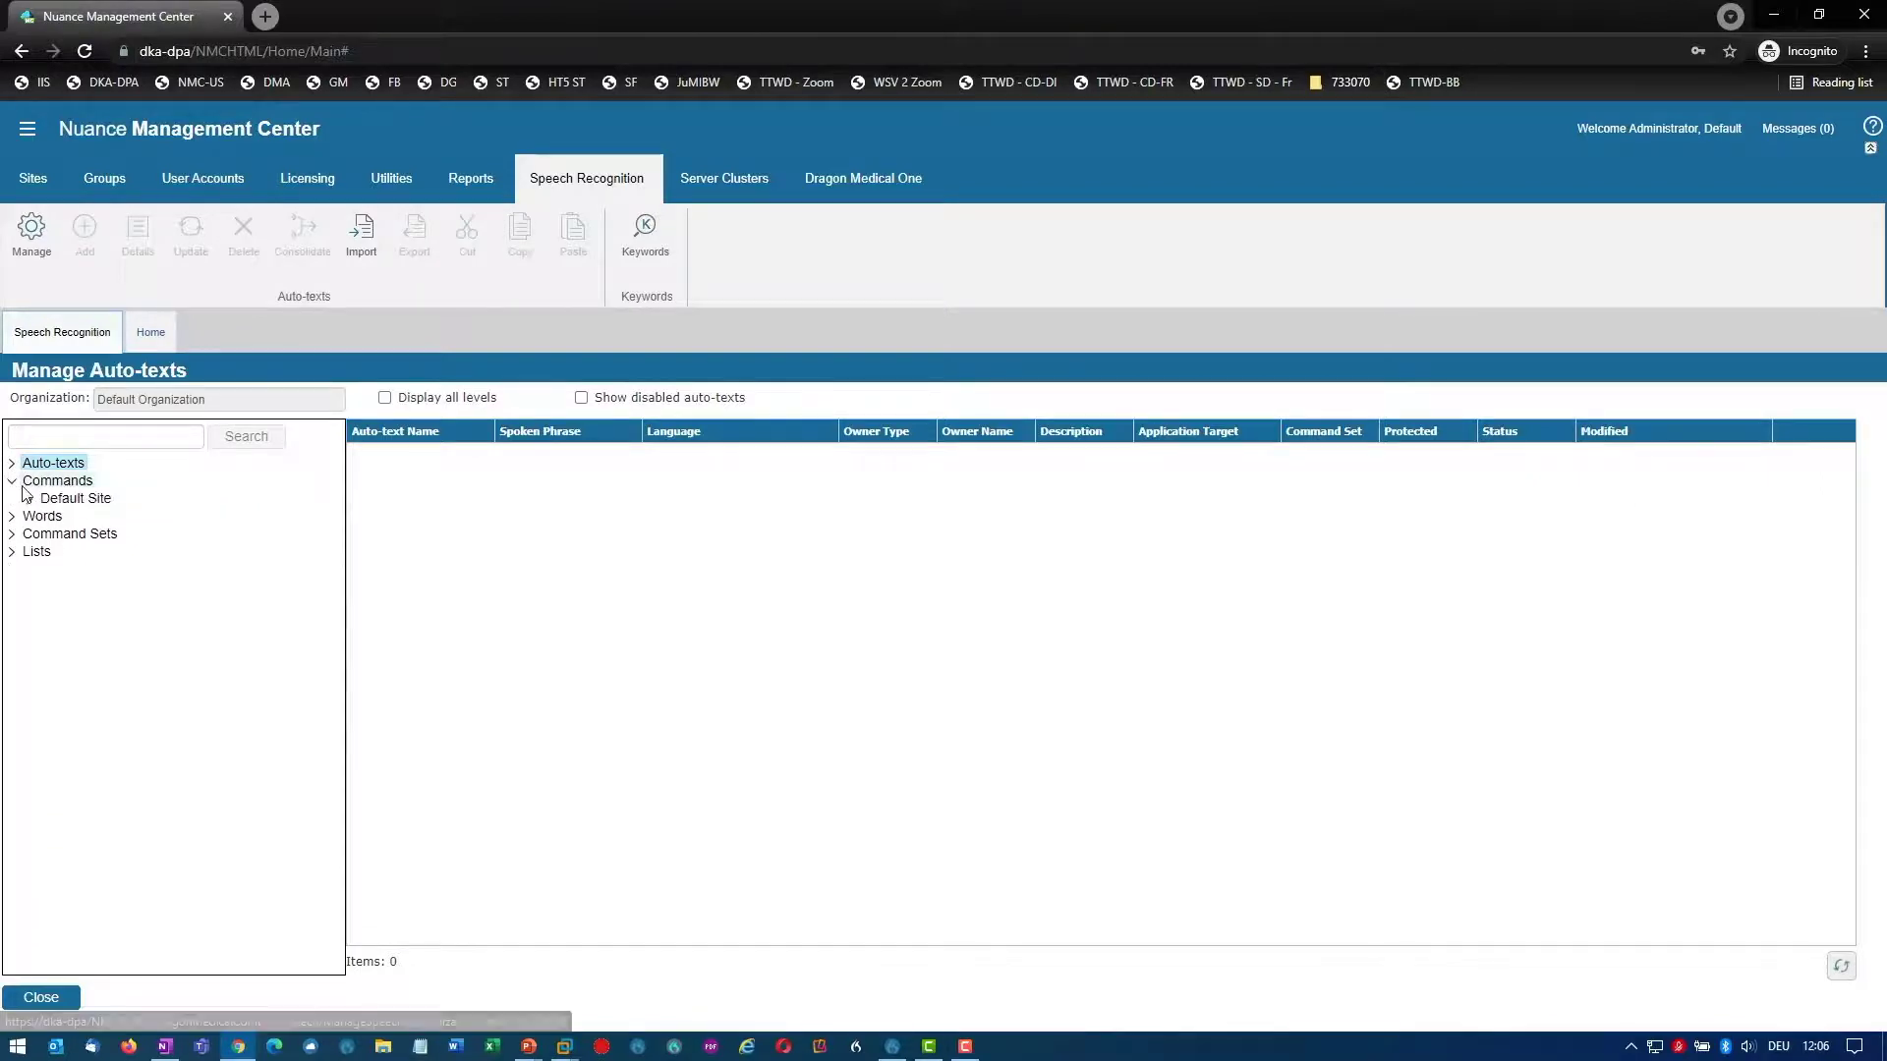
click(28, 498)
click(39, 515)
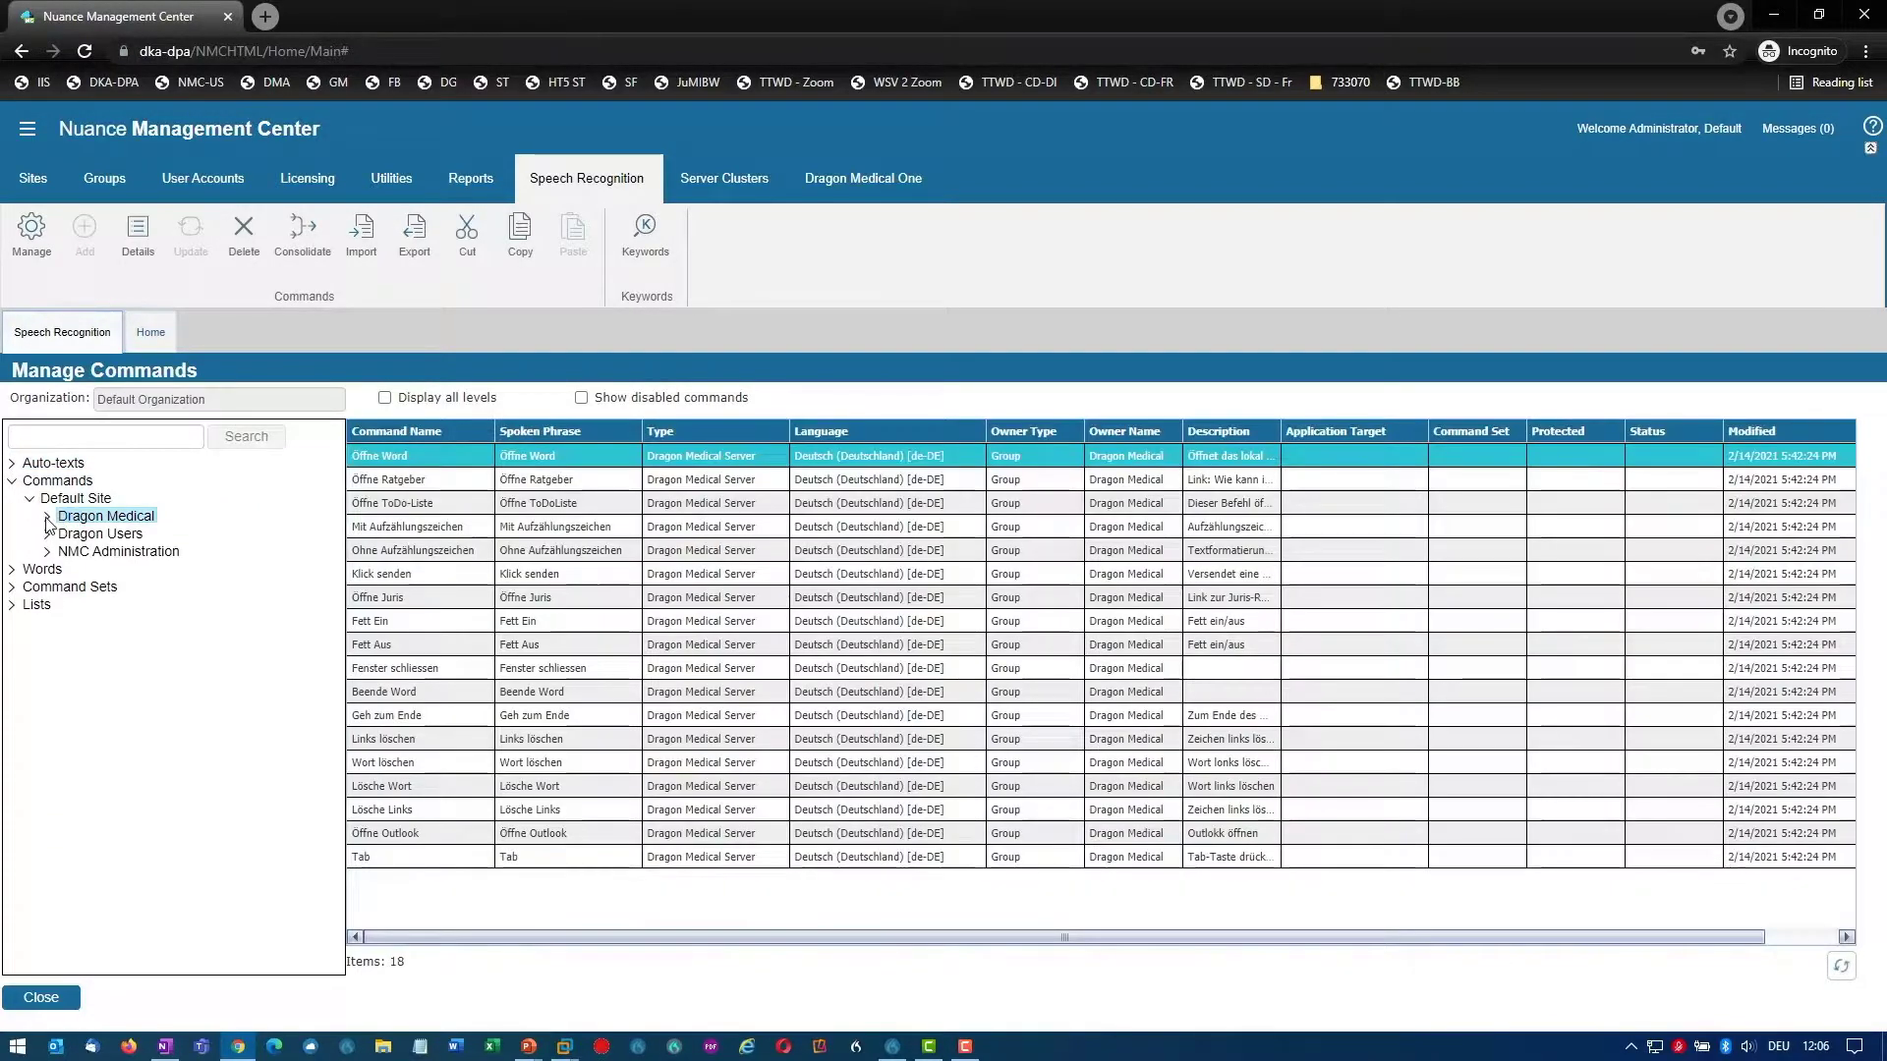
click(47, 516)
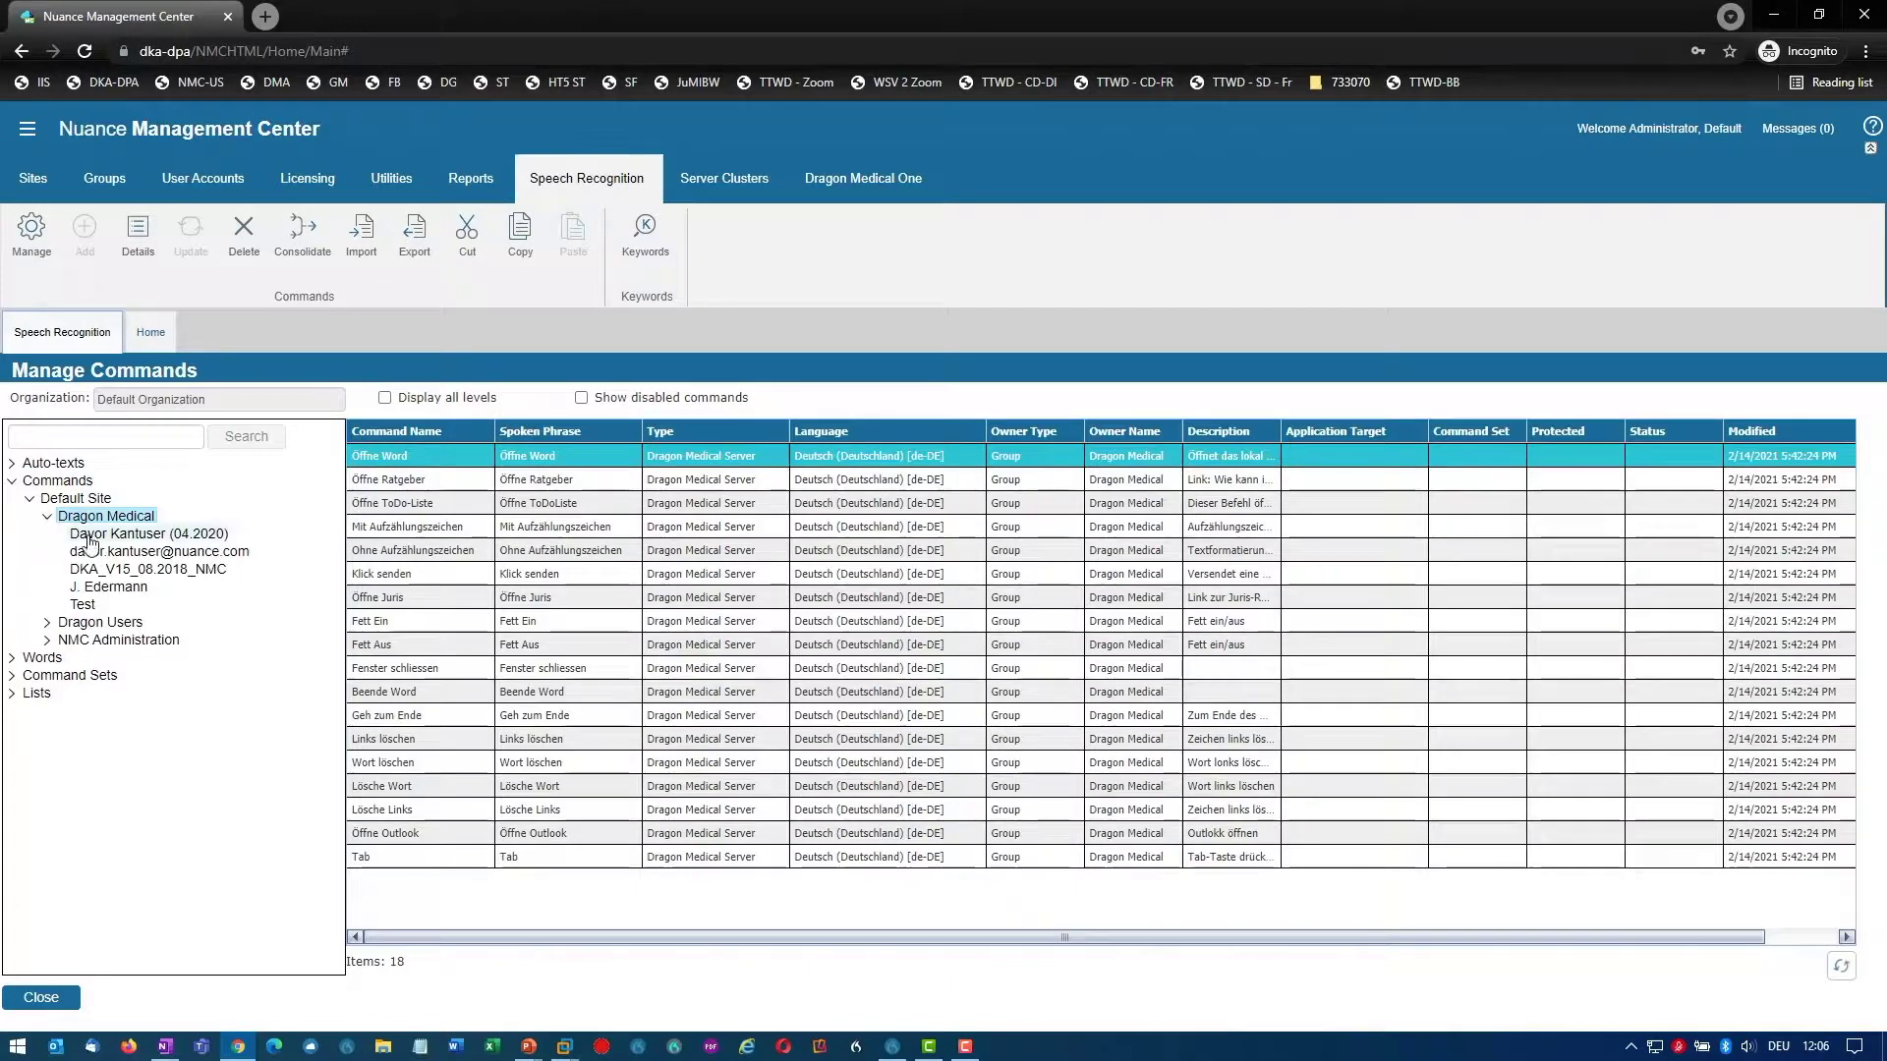
click(90, 536)
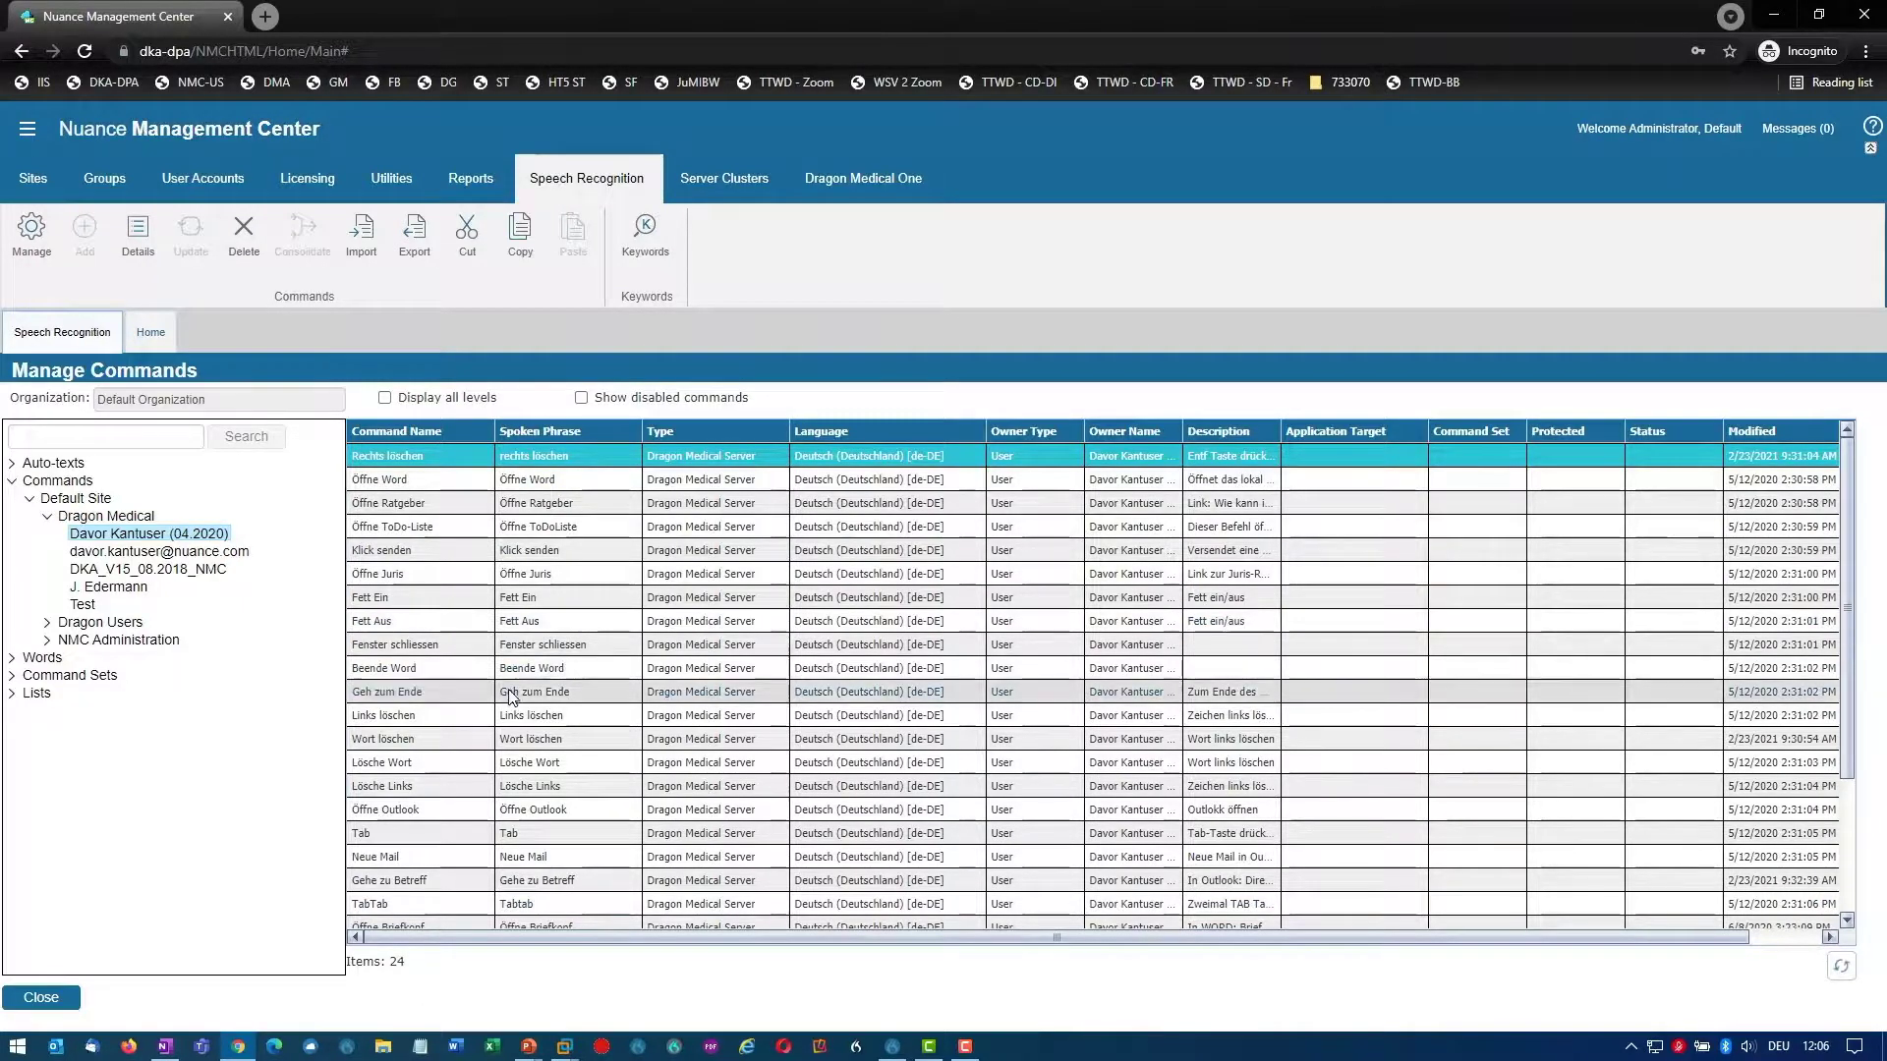
Step: Select the first user's commands from Rechts löschen through Öffne Outlook and view the actions available for them
shift+click(415, 812)
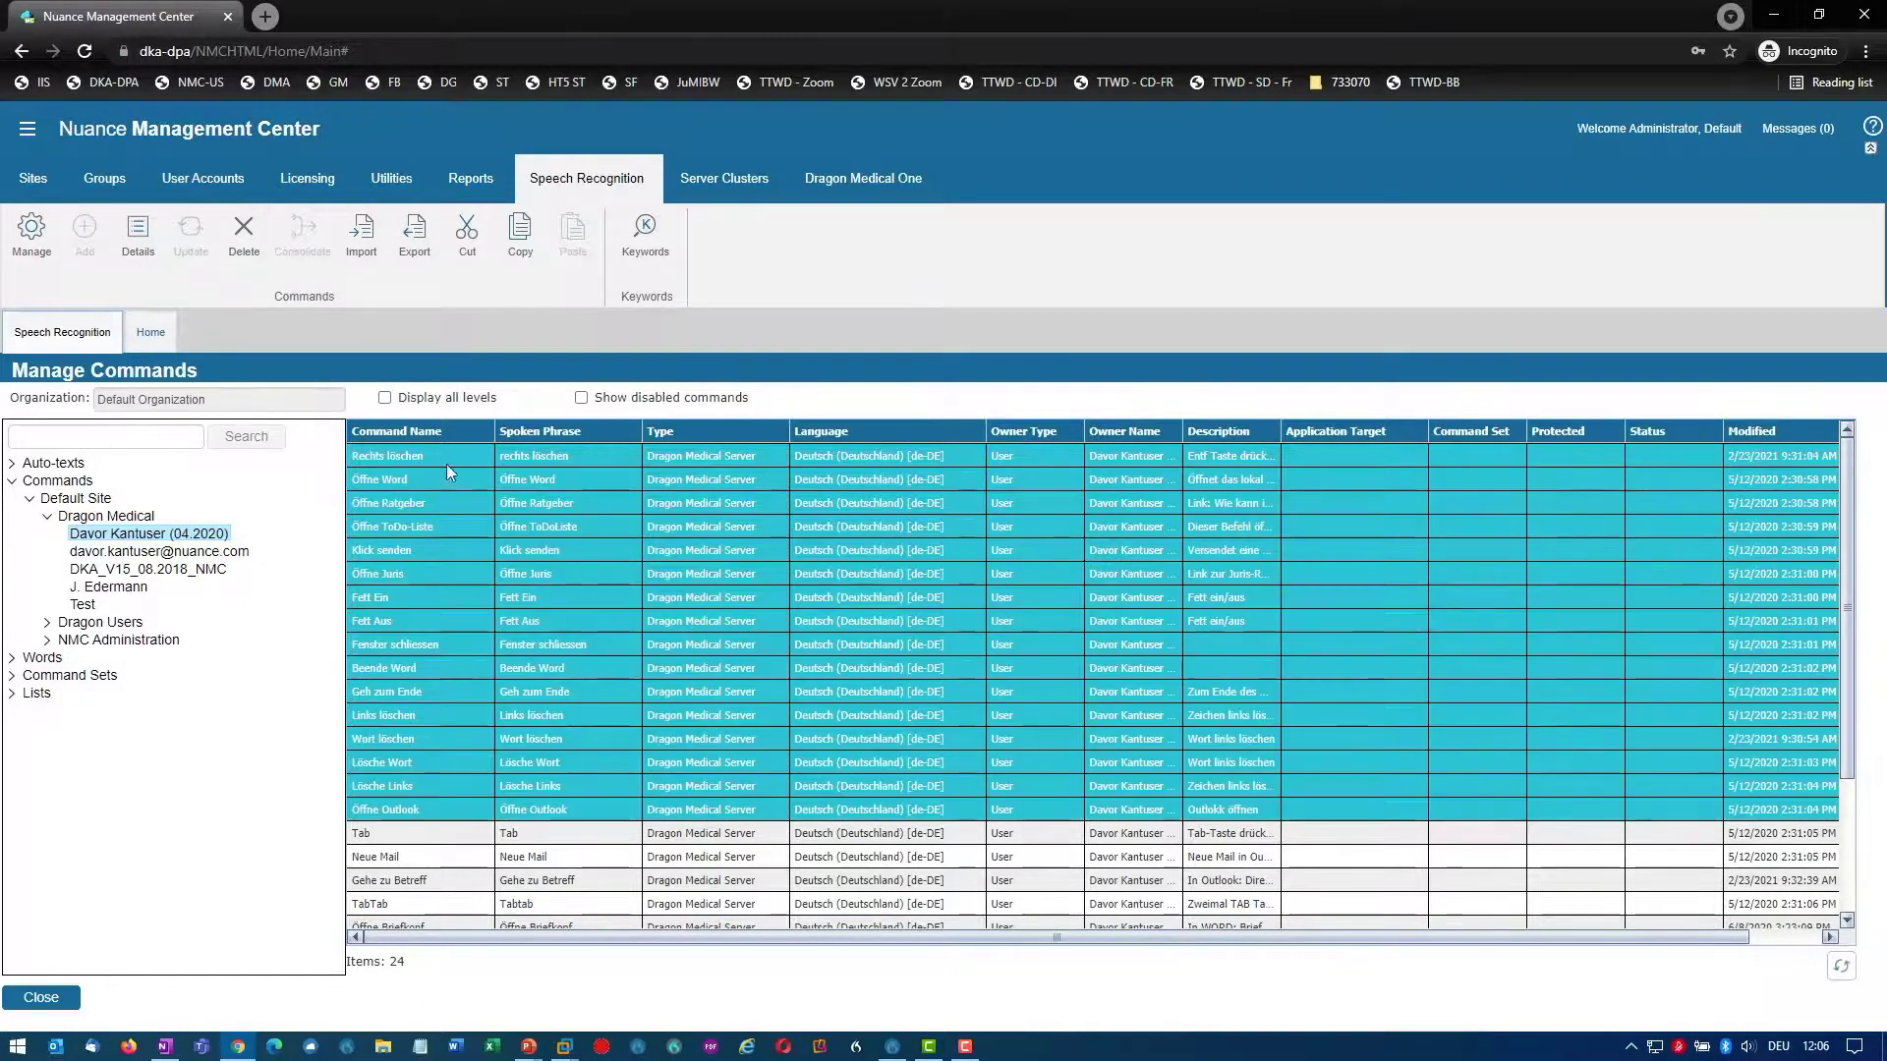
right_click(399, 468)
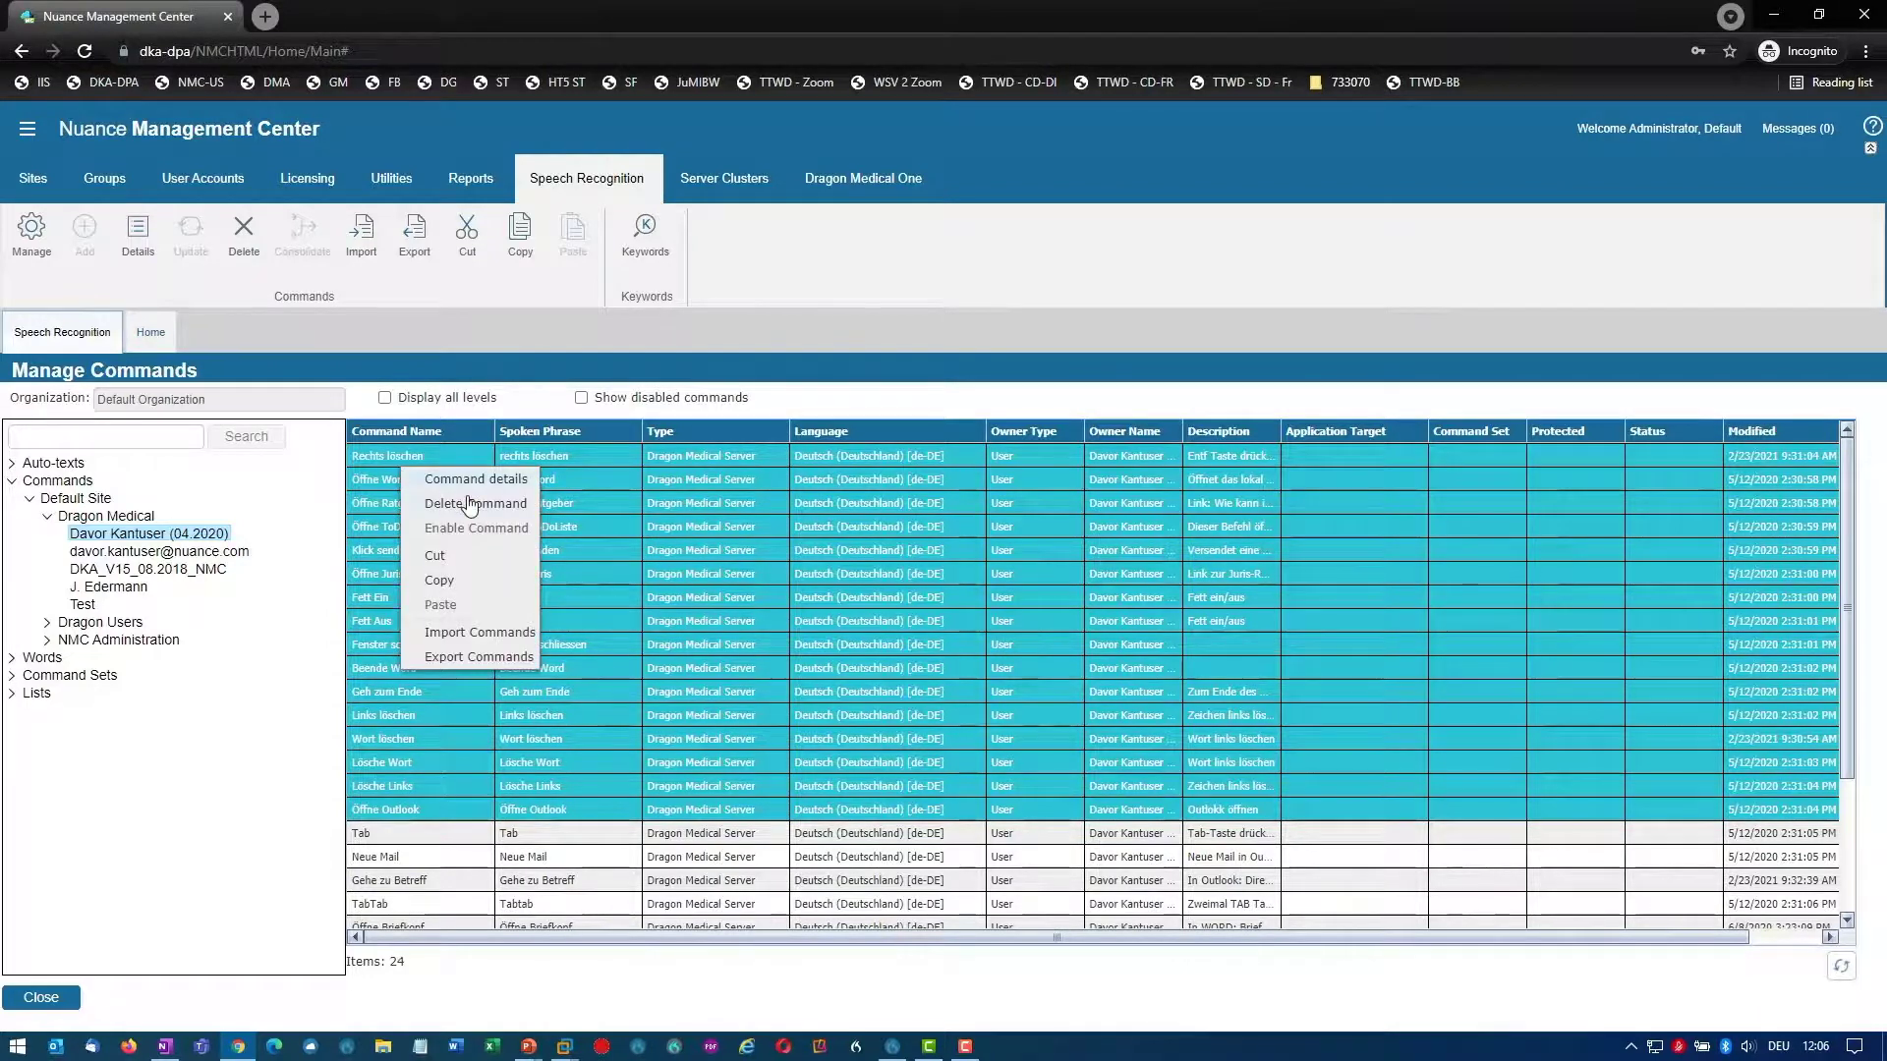
click(86, 524)
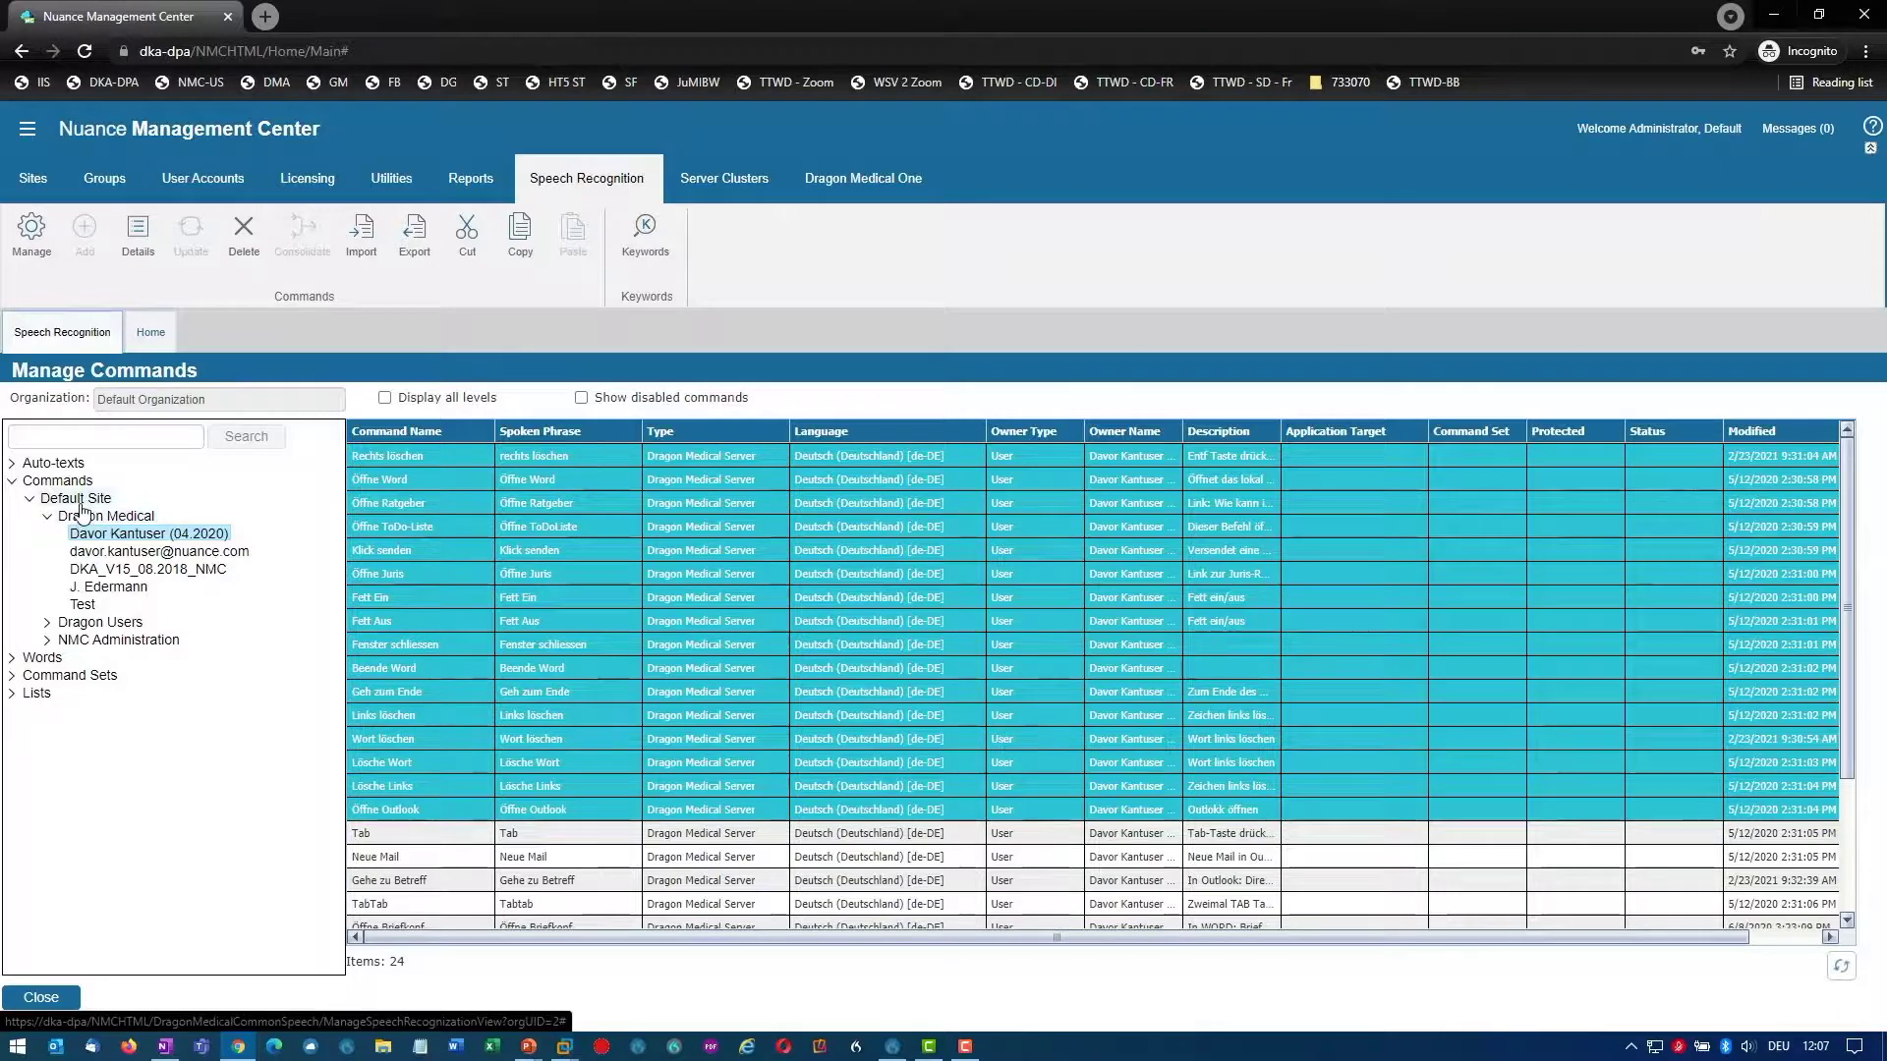
Step: View the commands stored at the Default Site level and close the command management page
click(83, 503)
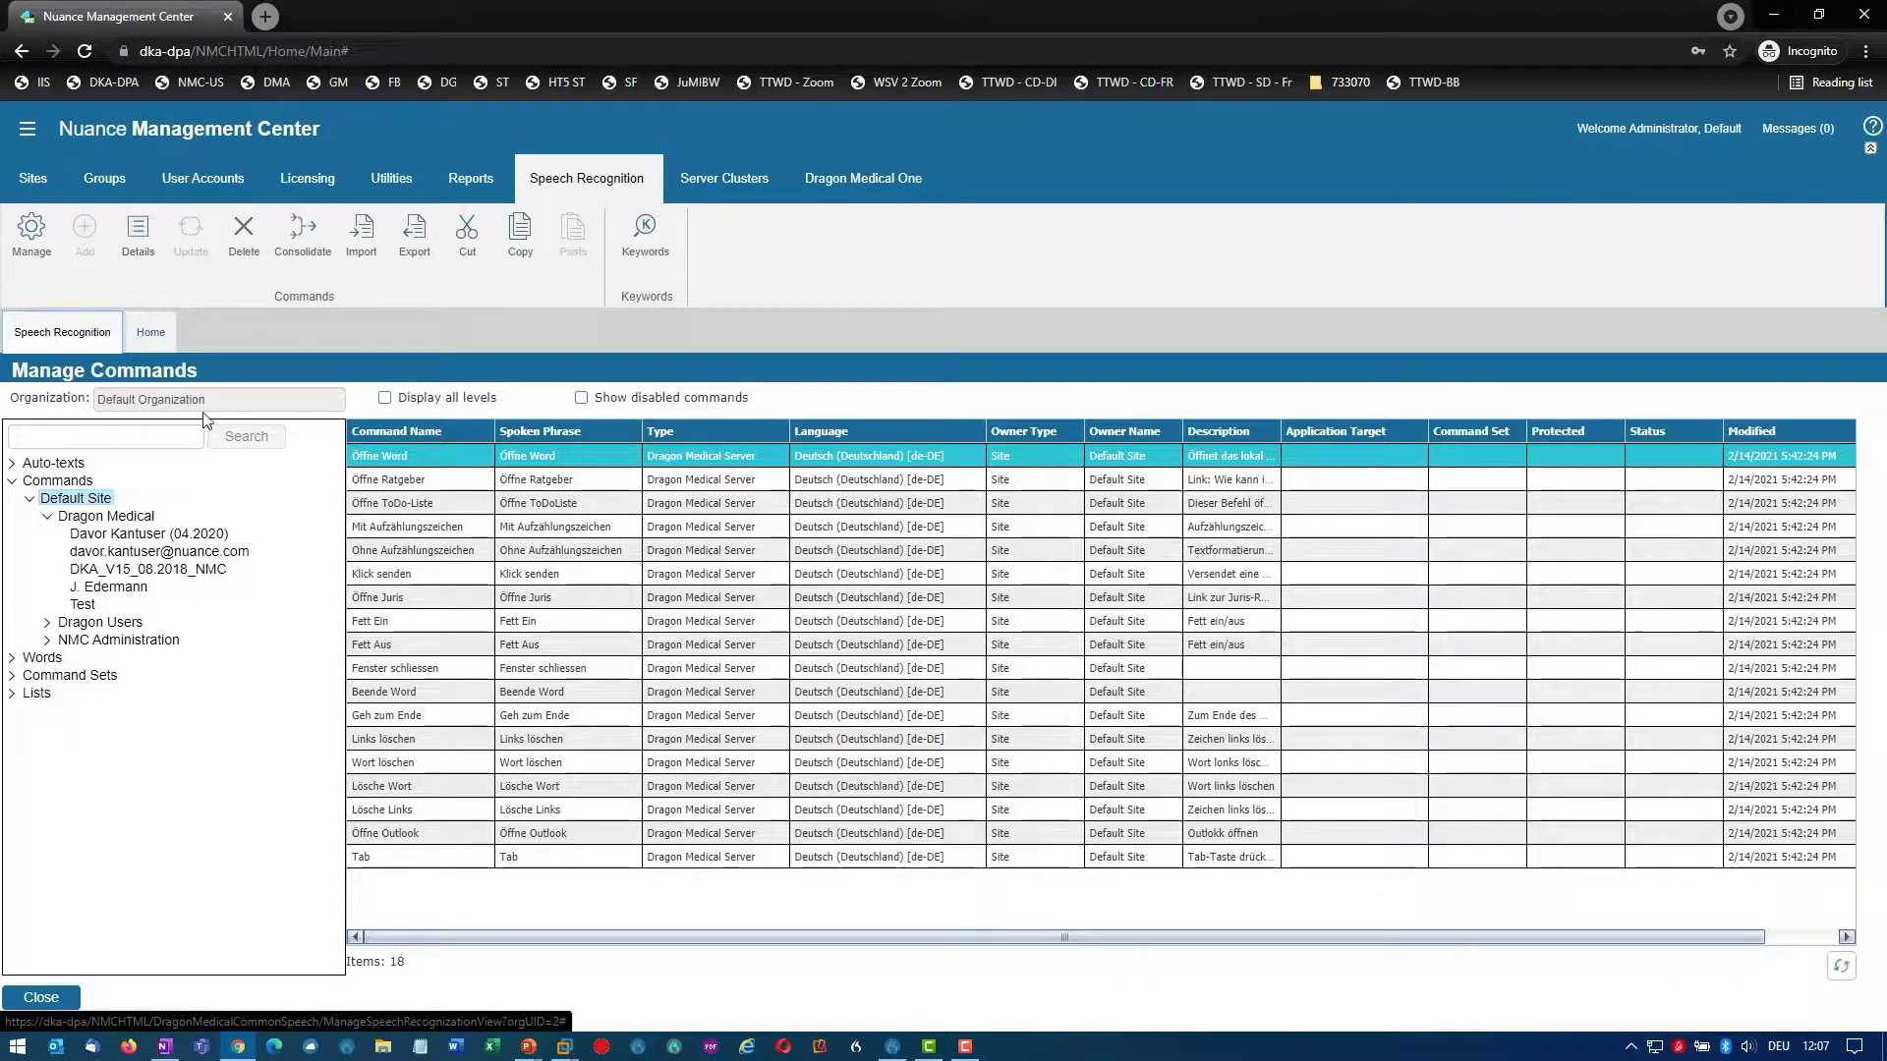
click(29, 1002)
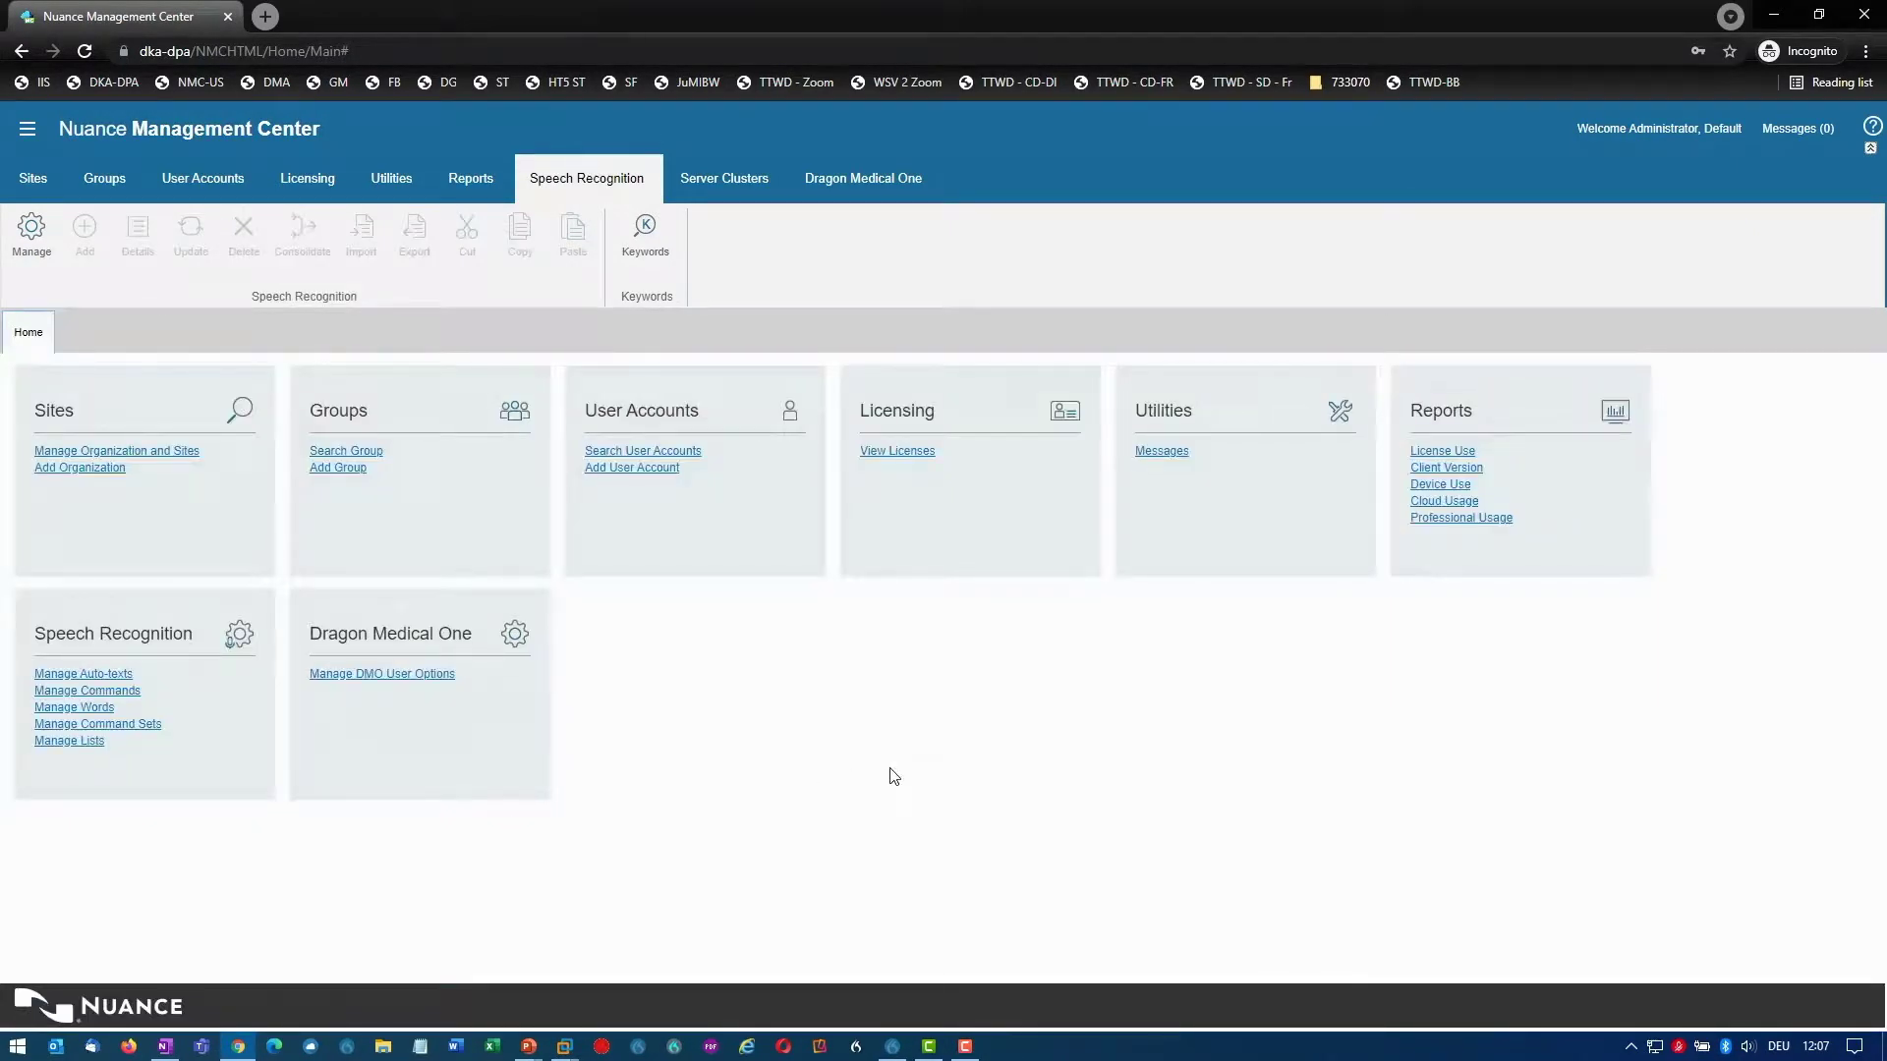
key(alt+Tab)
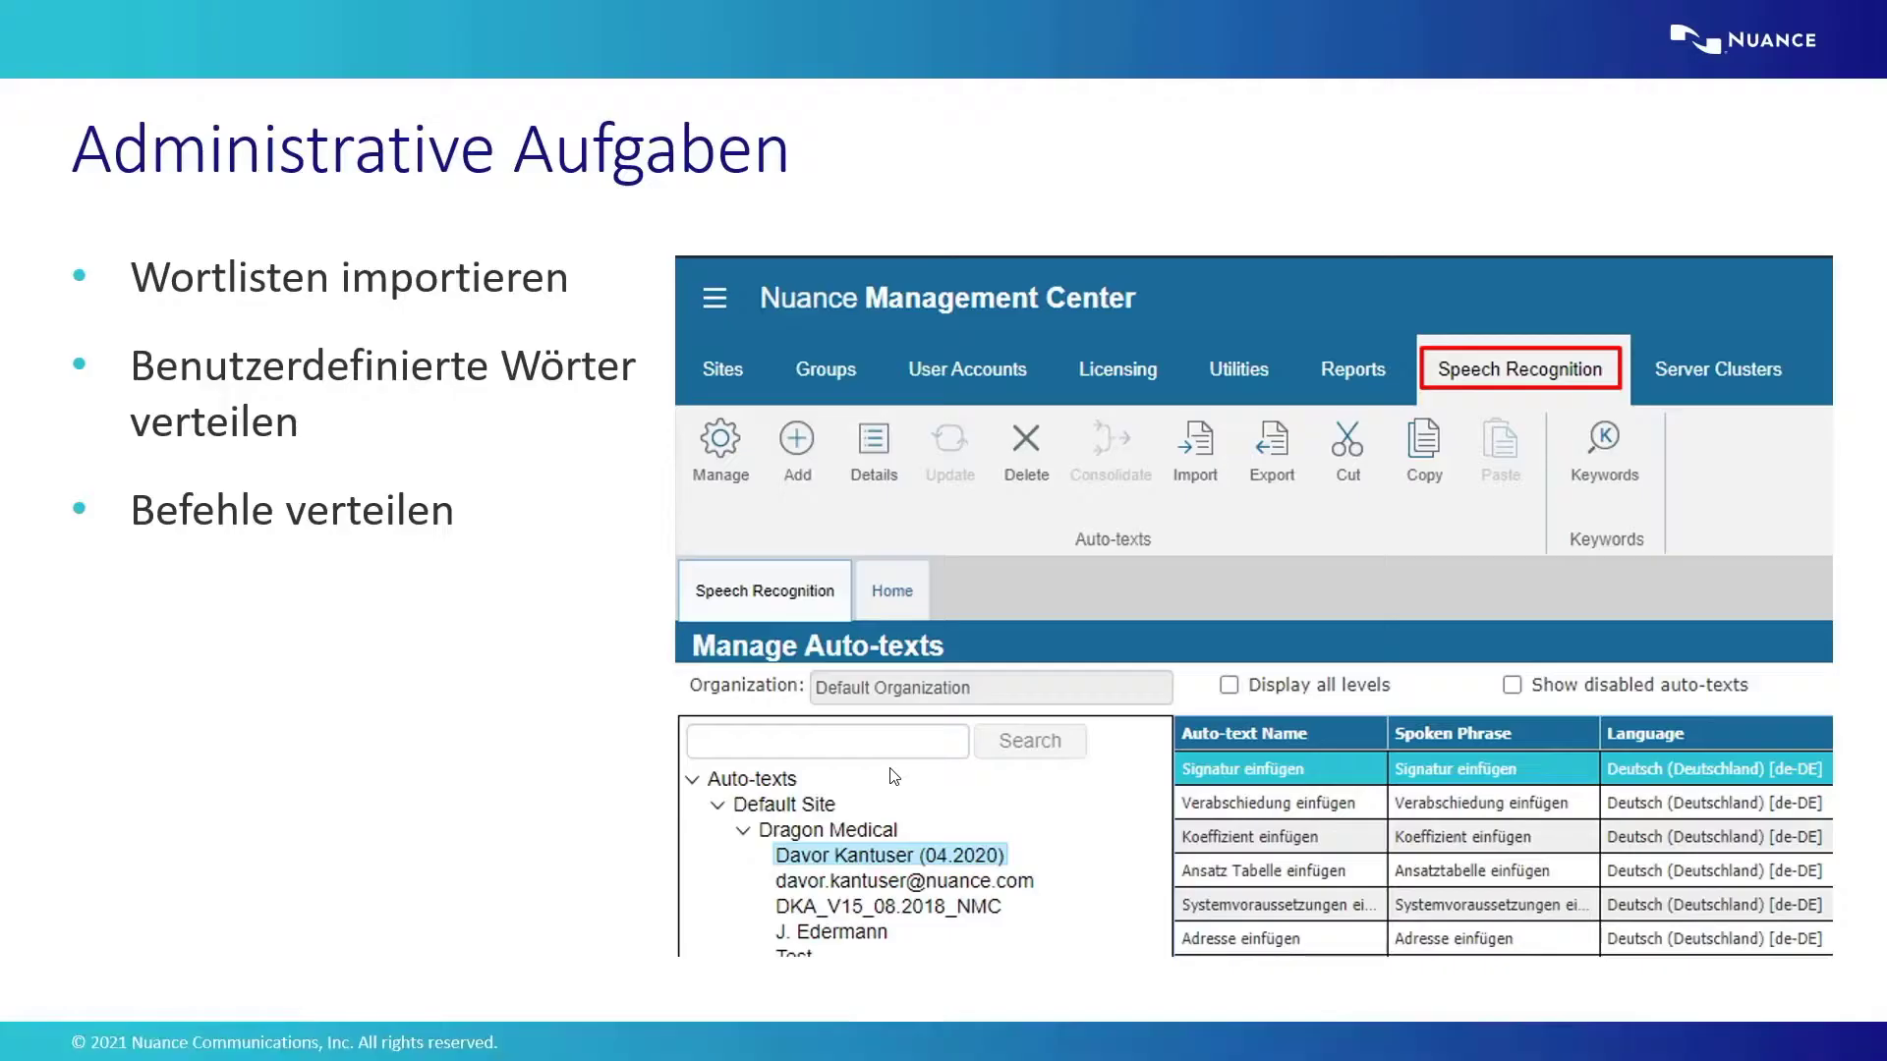
key(Right)
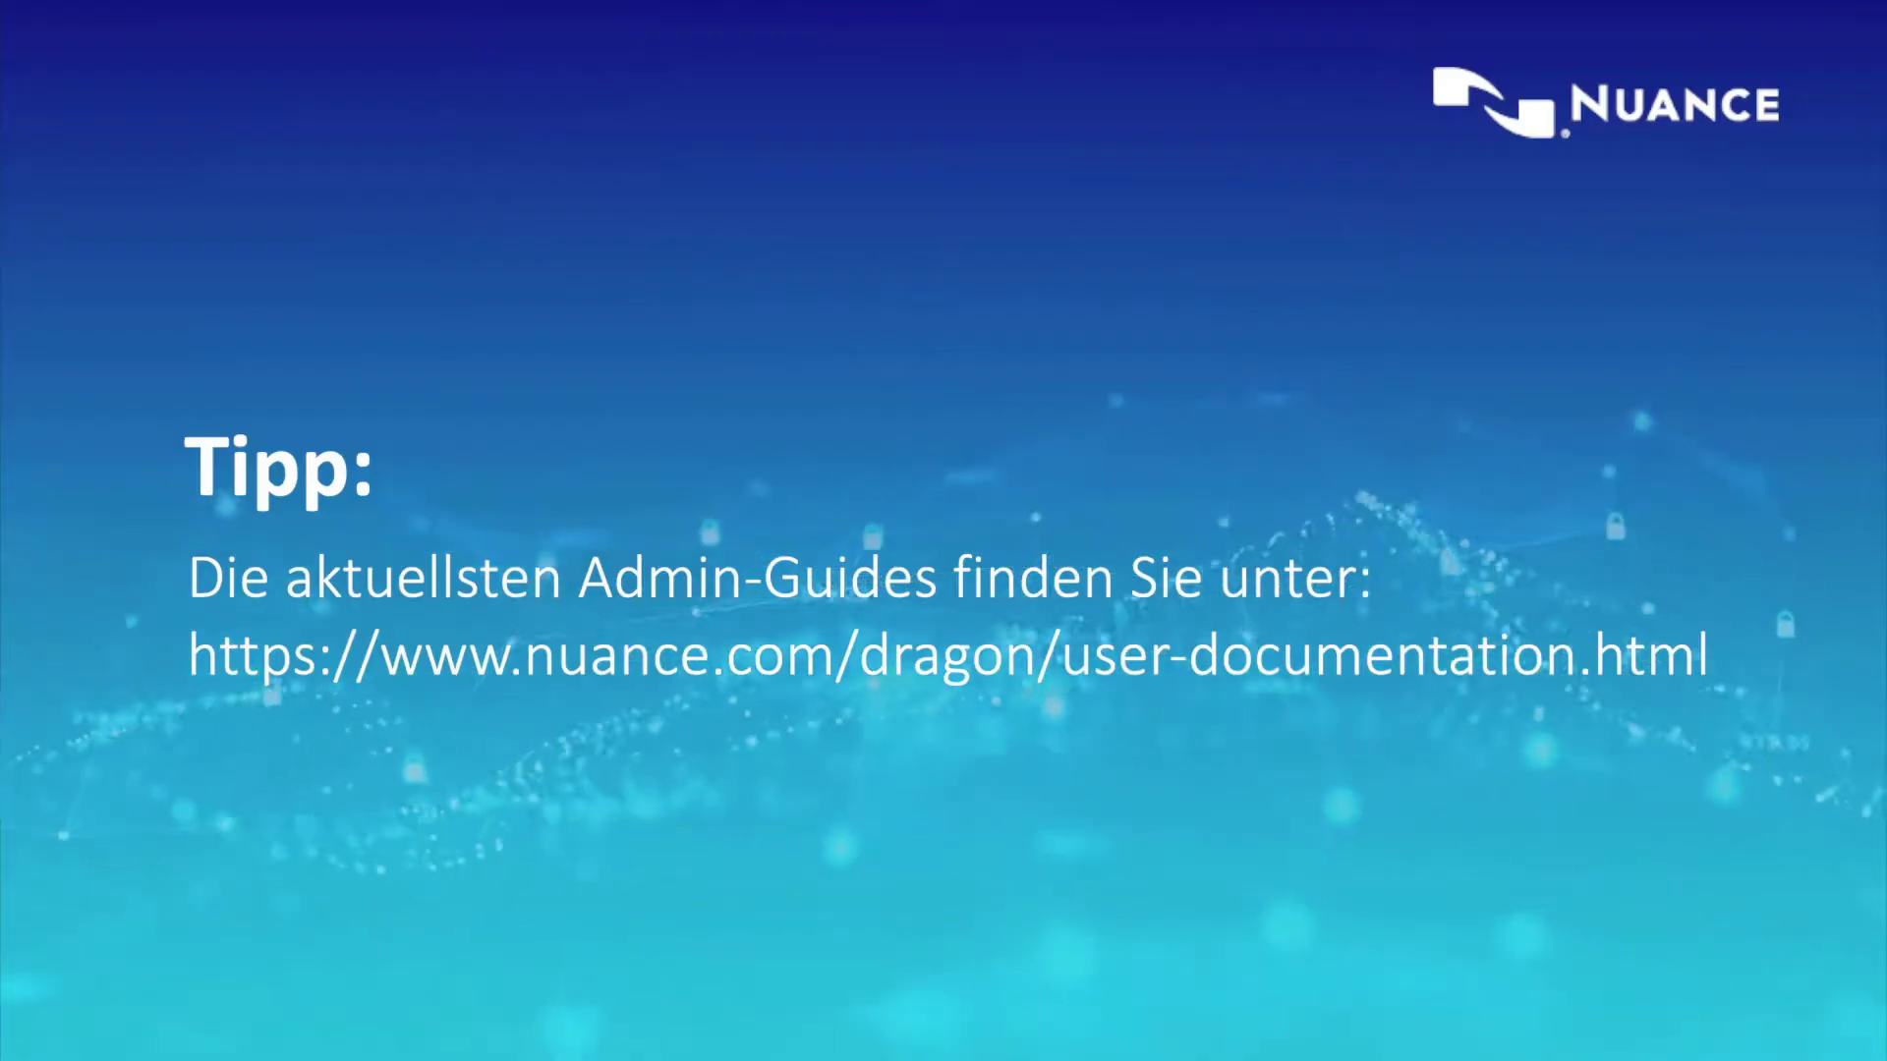